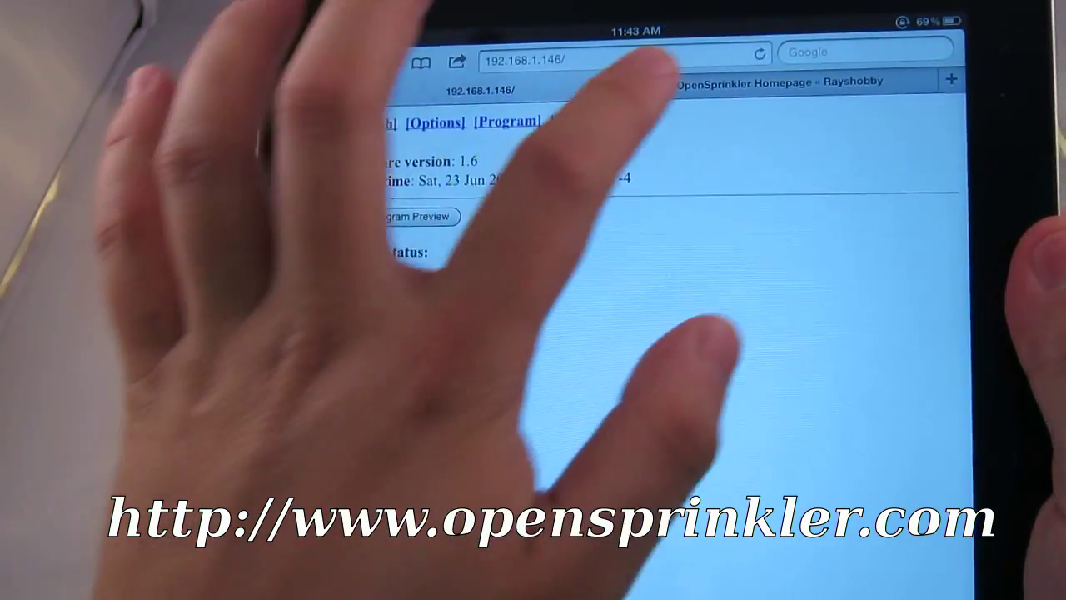
- Switch to the 'OpenSprinkler Homepage – Rayshobby' tab to show the Firmware 1.6 note
click(780, 96)
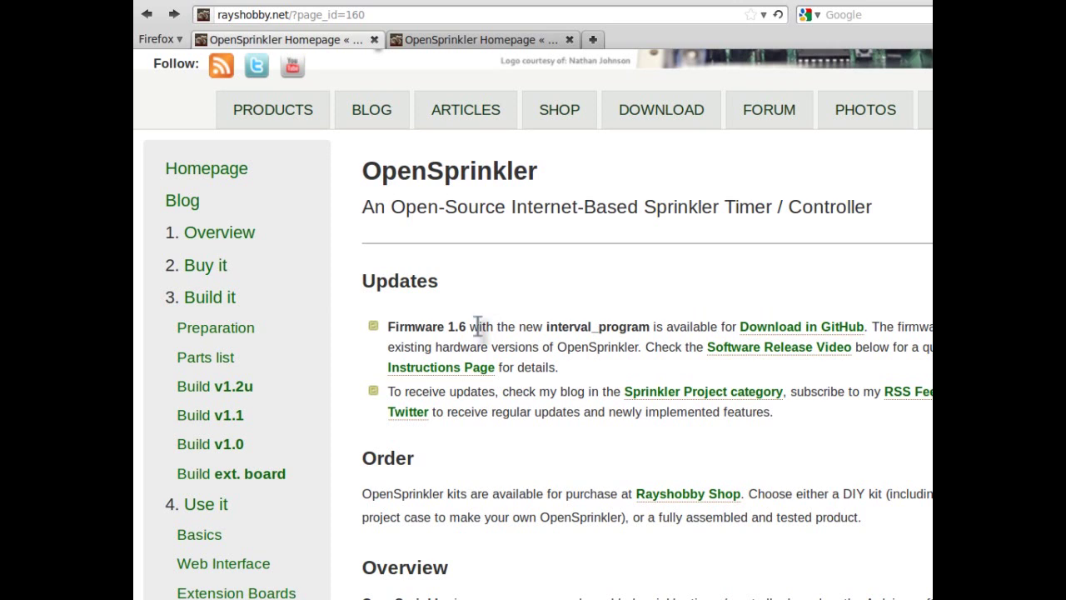
- Replace the address with 192.168.1.146 to load the controller's status page
drag(366, 15, 218, 15)
text(192.168.1.146)
key(Return)
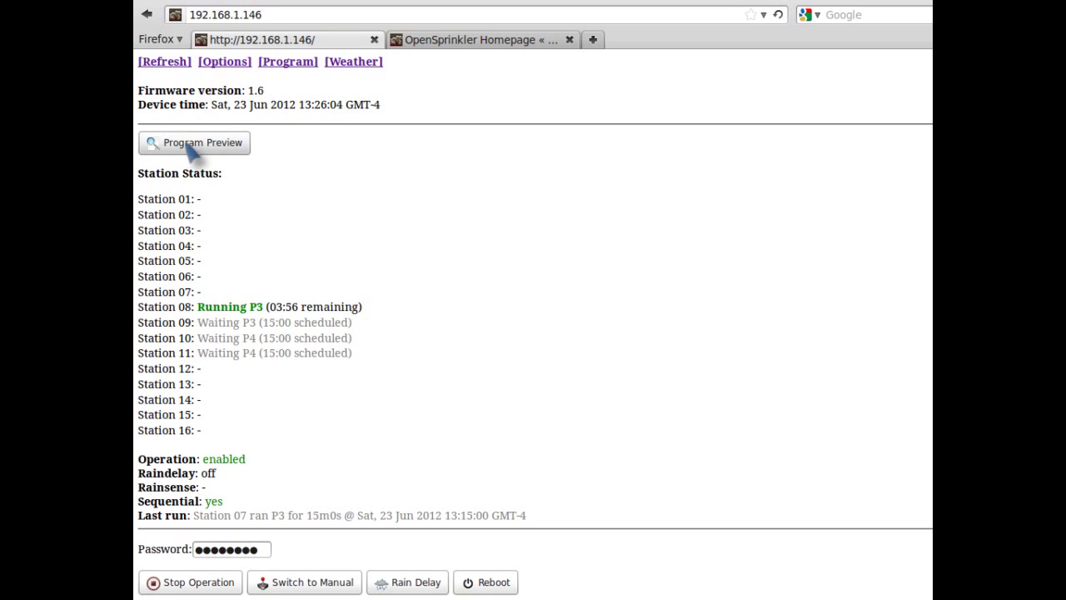
click(239, 153)
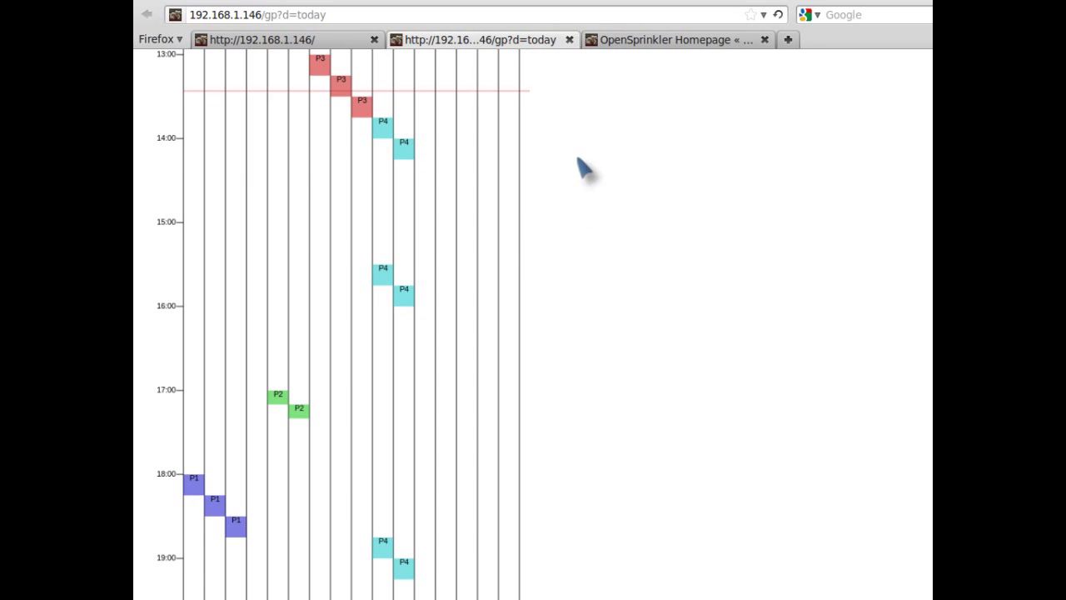
click(569, 39)
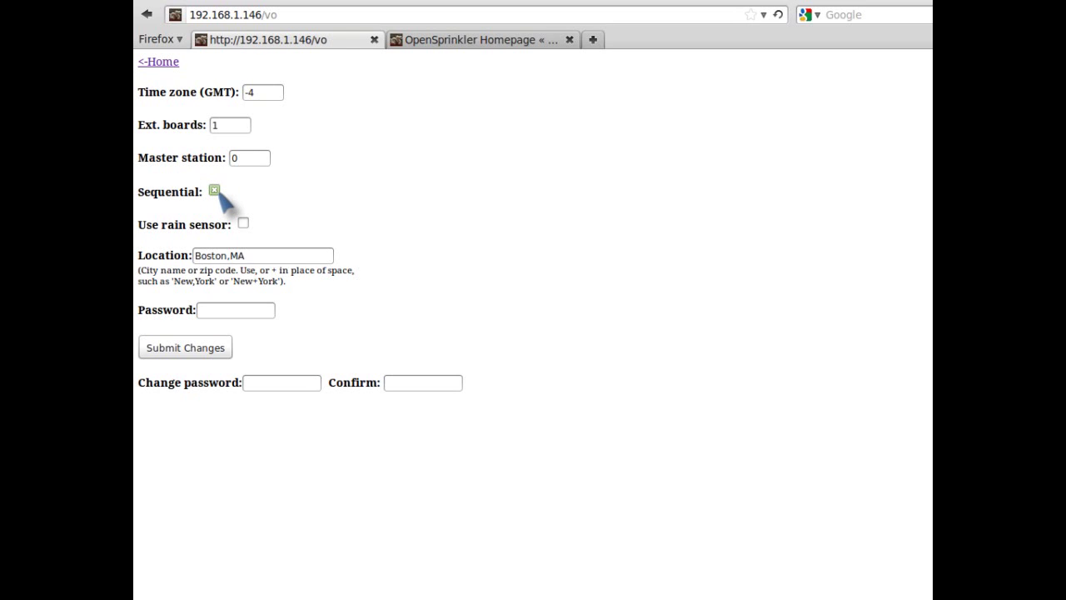
- Turn the Sequential option on, then back off again
click(214, 190)
click(214, 191)
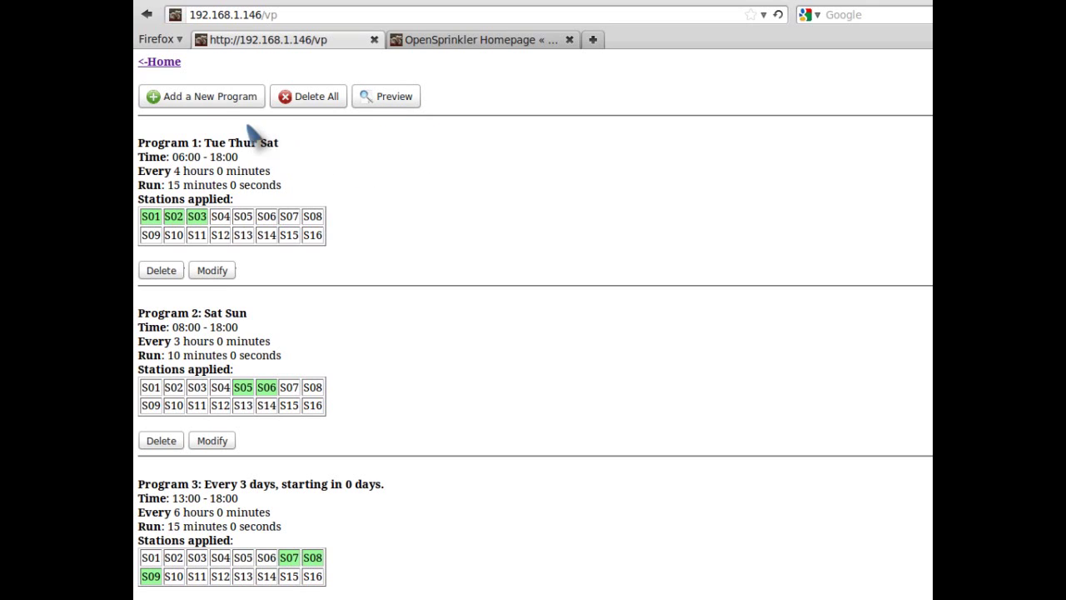
- Start a new watering program with 'Add a New Program' on the programs page
click(189, 97)
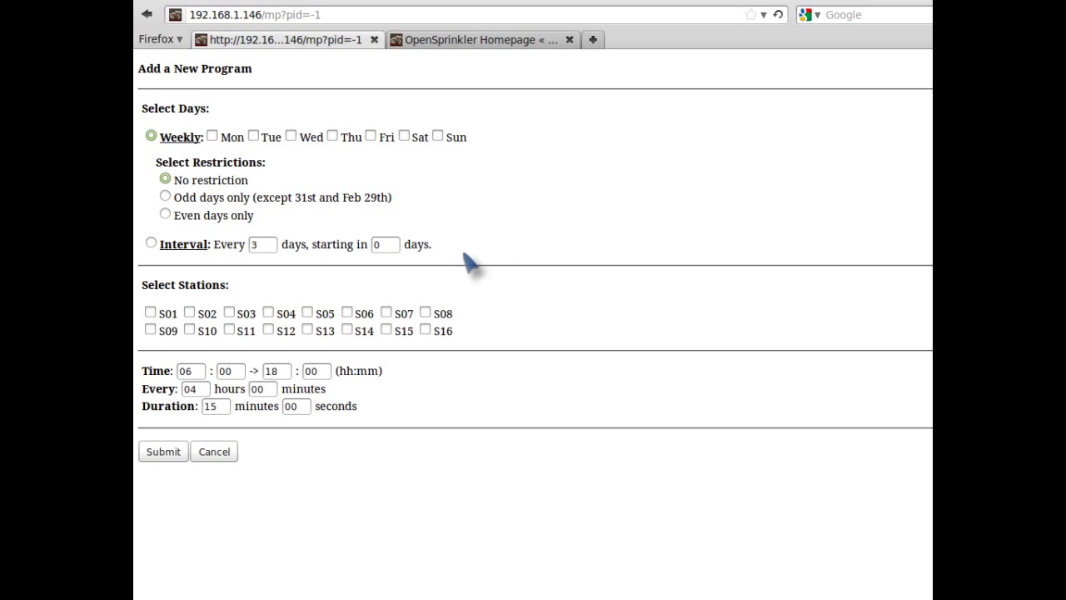
- Tick Thursday, Wednesday, odd and even days, then switch to Interval starting in 2 days
click(350, 138)
click(309, 140)
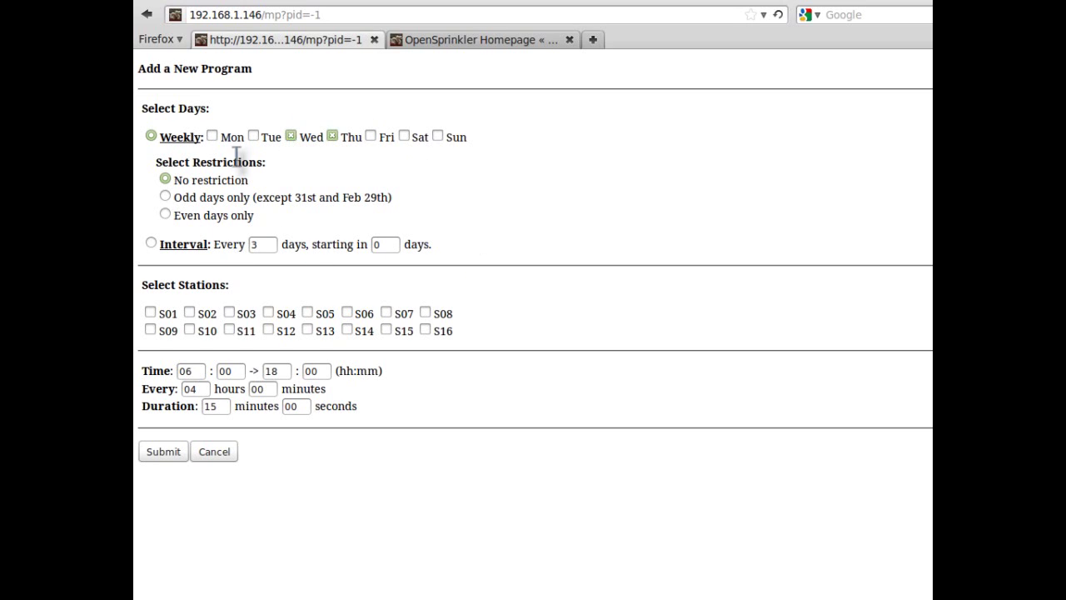
click(165, 198)
click(165, 214)
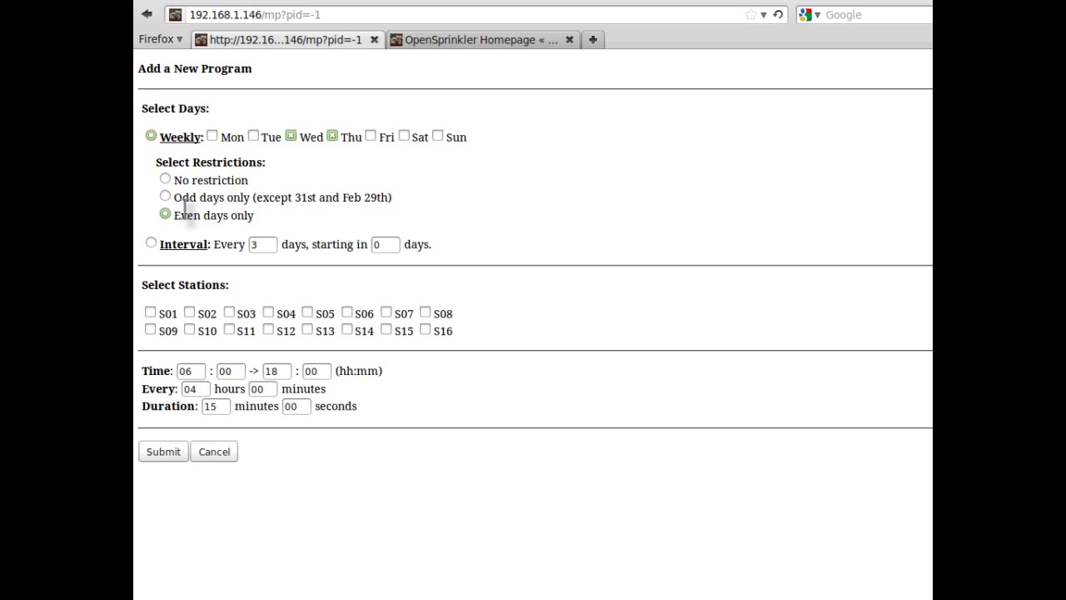
click(151, 243)
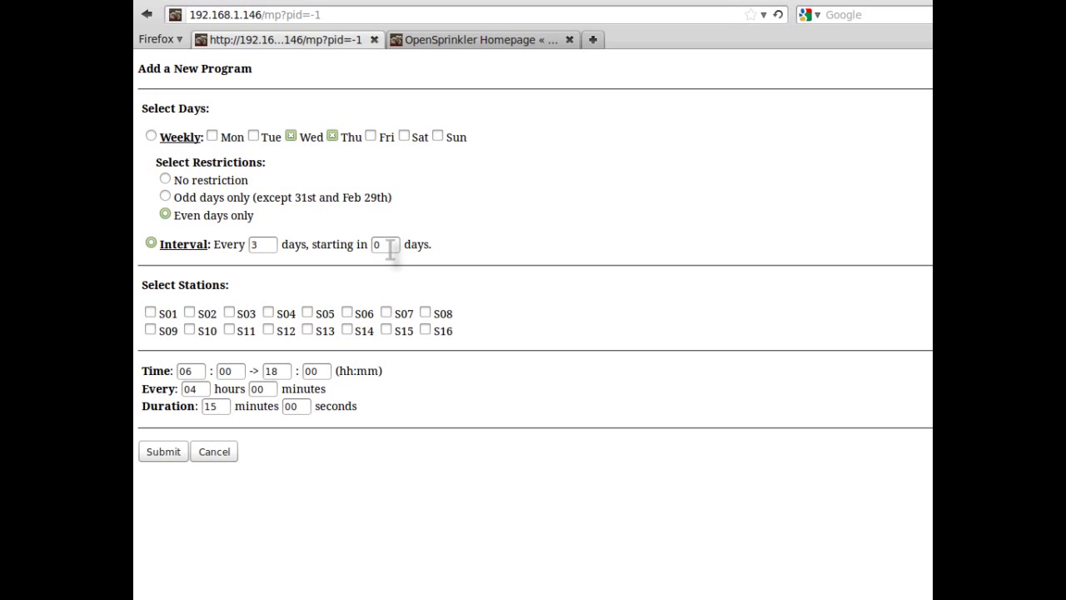
click(381, 244)
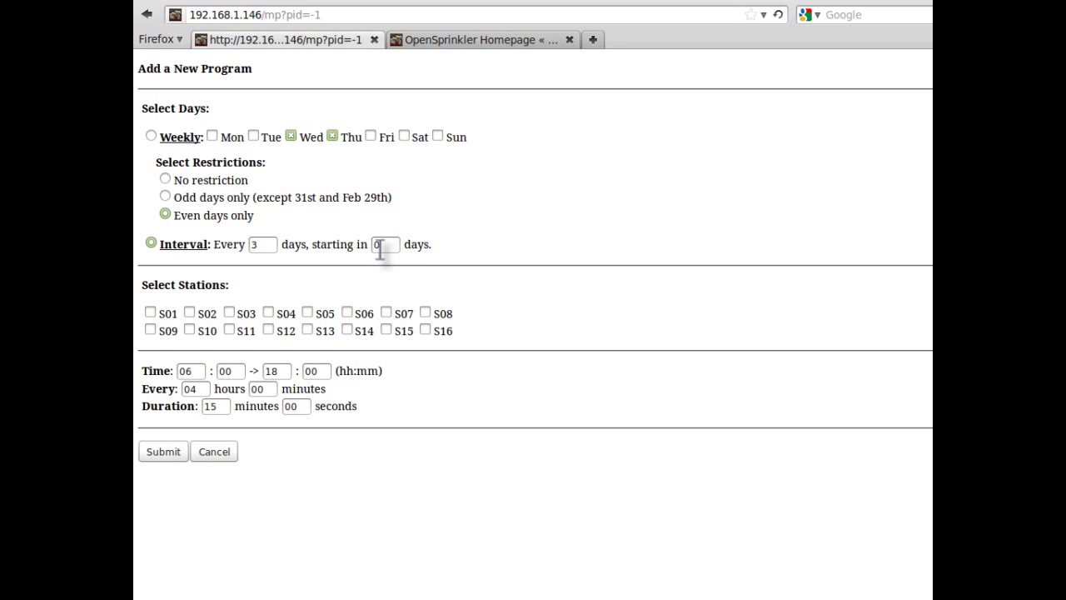
key(BackSpace)
text(2)
- Include stations S01, S03 and S02 in the program
click(150, 312)
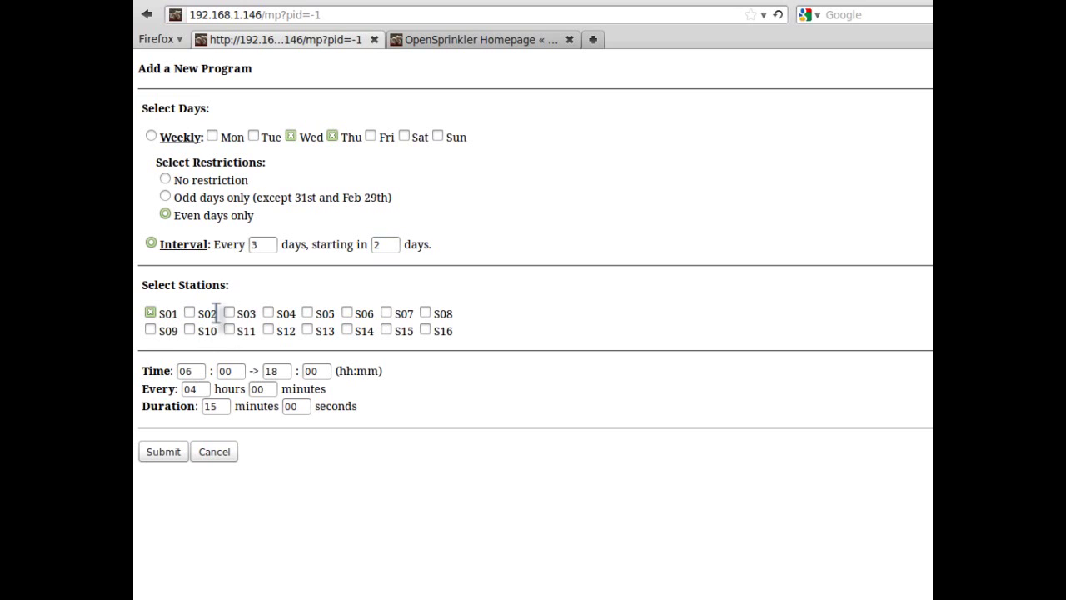
click(229, 314)
click(190, 313)
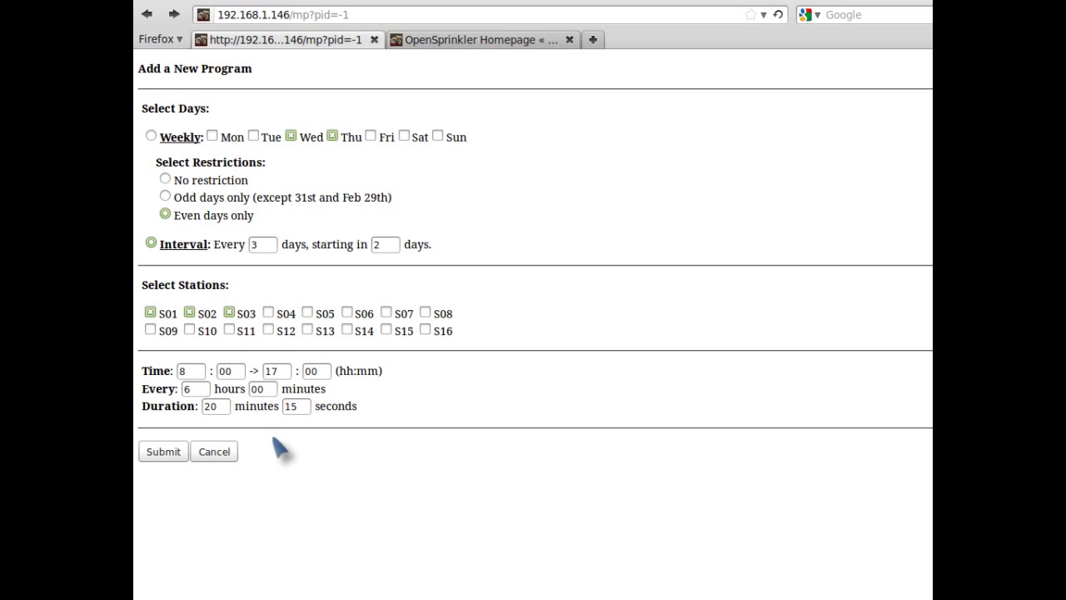
- Submit the program so it is saved as Program 5, every 3 days, 08:00–17:00
click(164, 451)
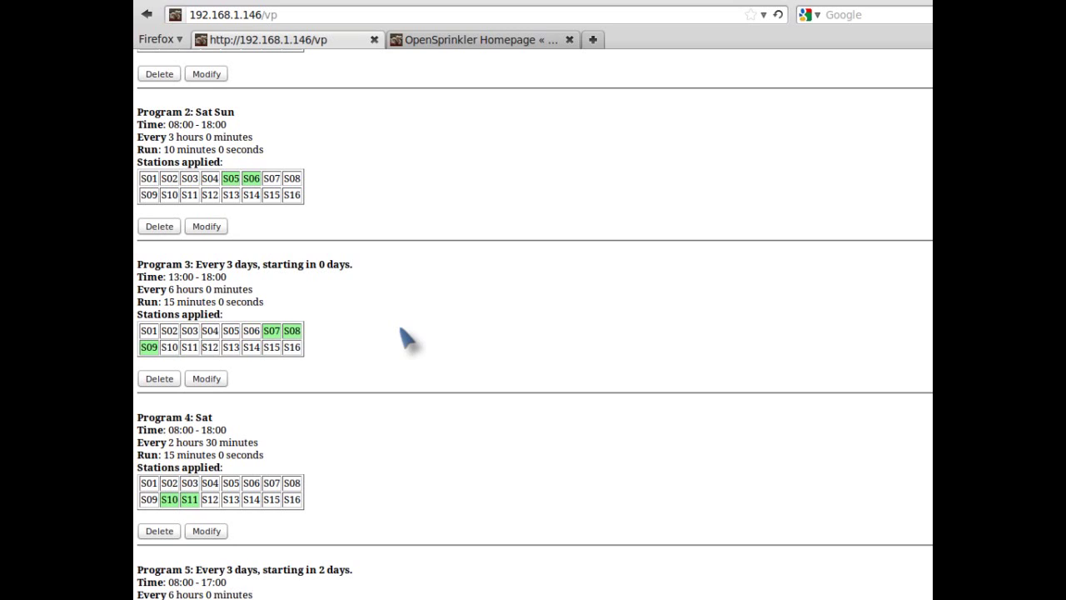
- Scroll up and down the program list to review the saved Program 5
scroll(406, 336, up, 3)
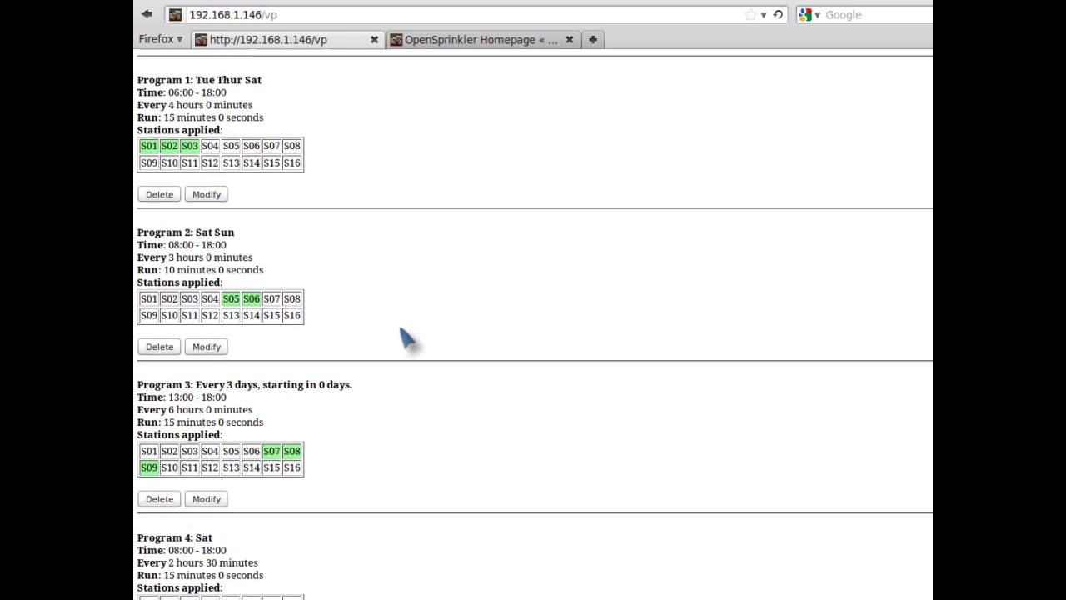
scroll(406, 337, up, 2)
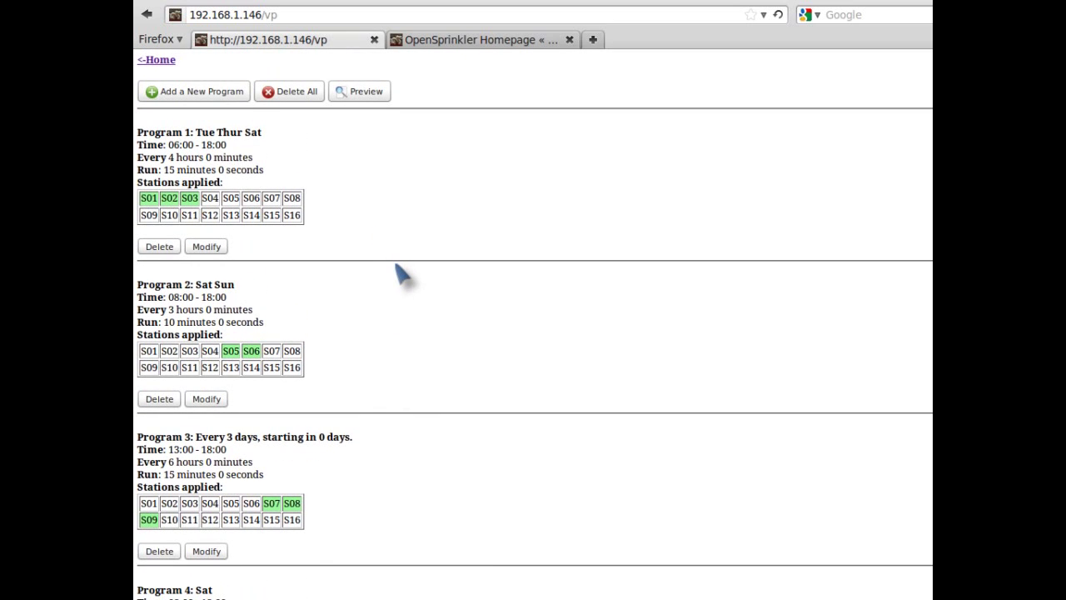
scroll(402, 275, down, 1)
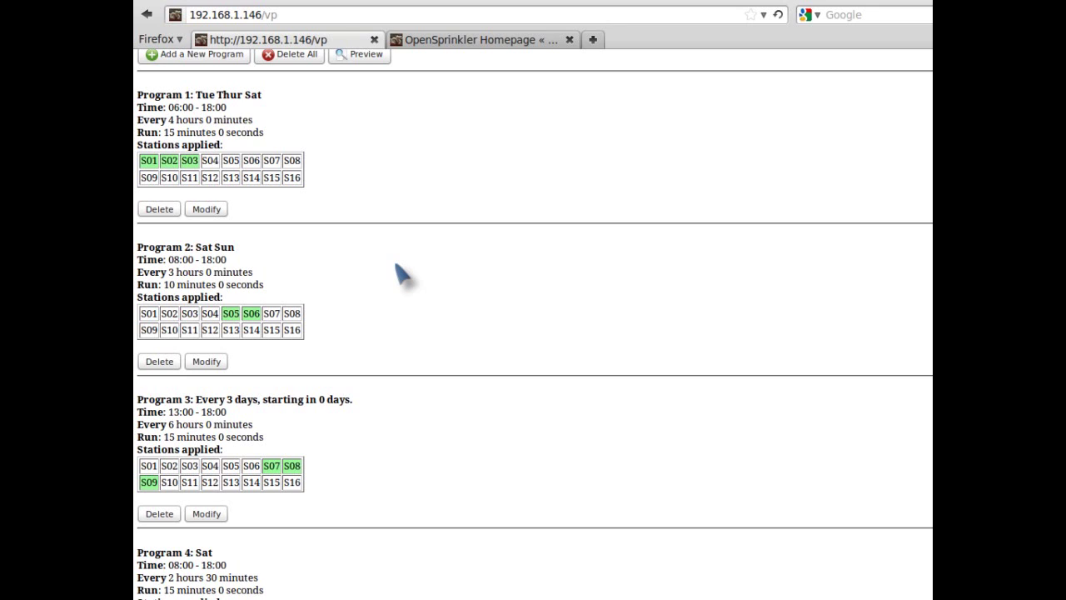
scroll(403, 275, down, 3)
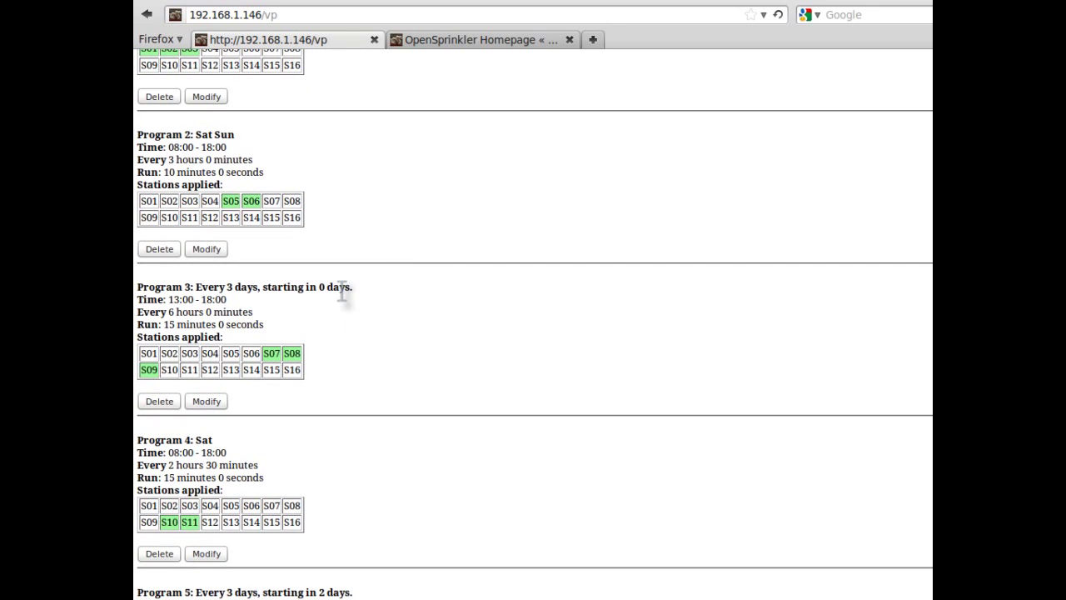
scroll(344, 291, up, 1)
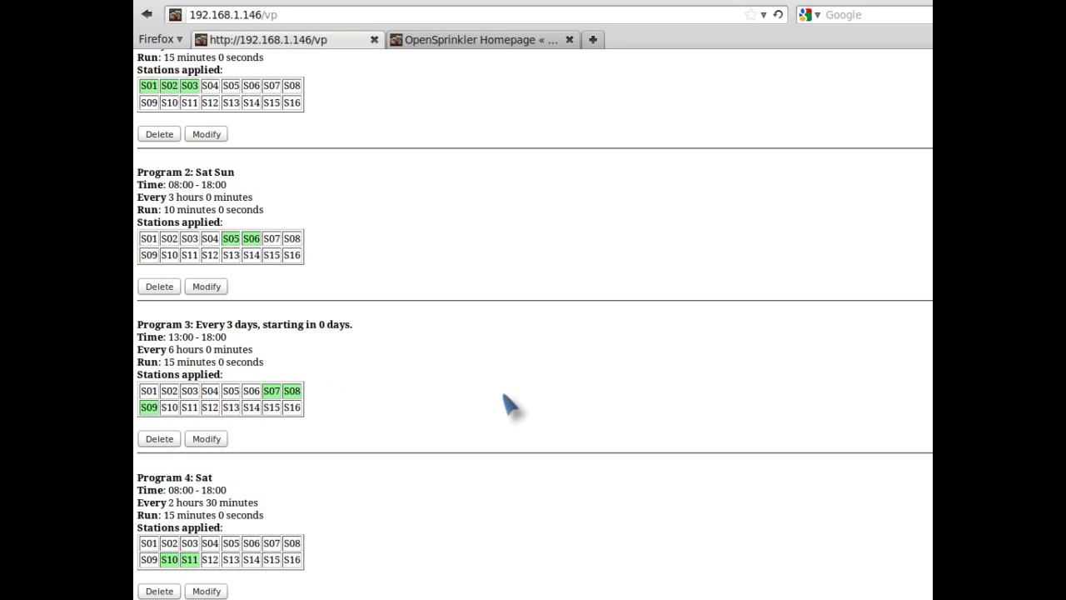
scroll(508, 401, up, 3)
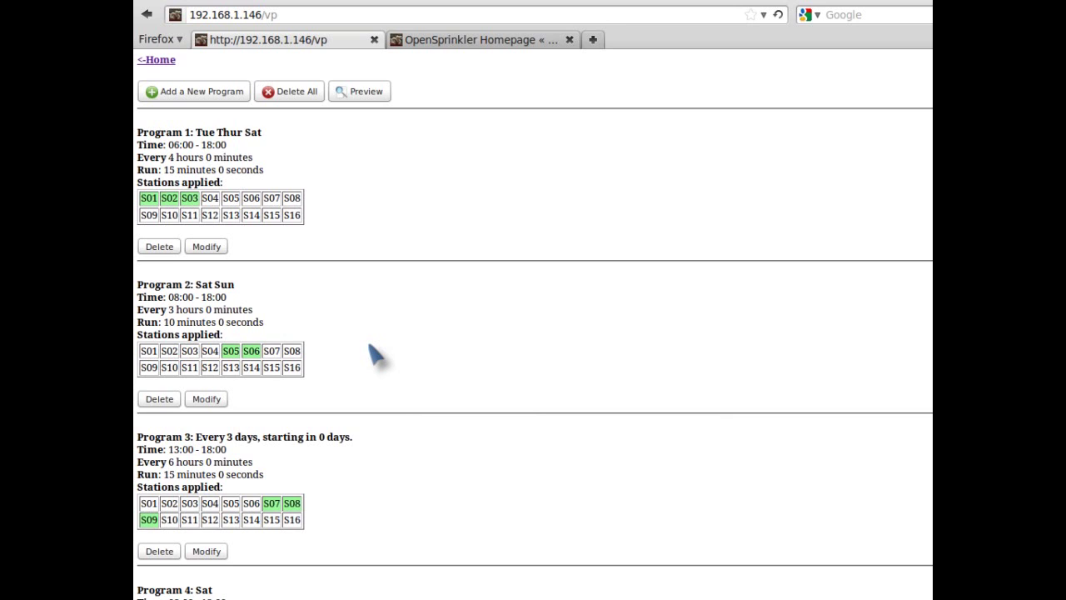
scroll(375, 354, down, 1)
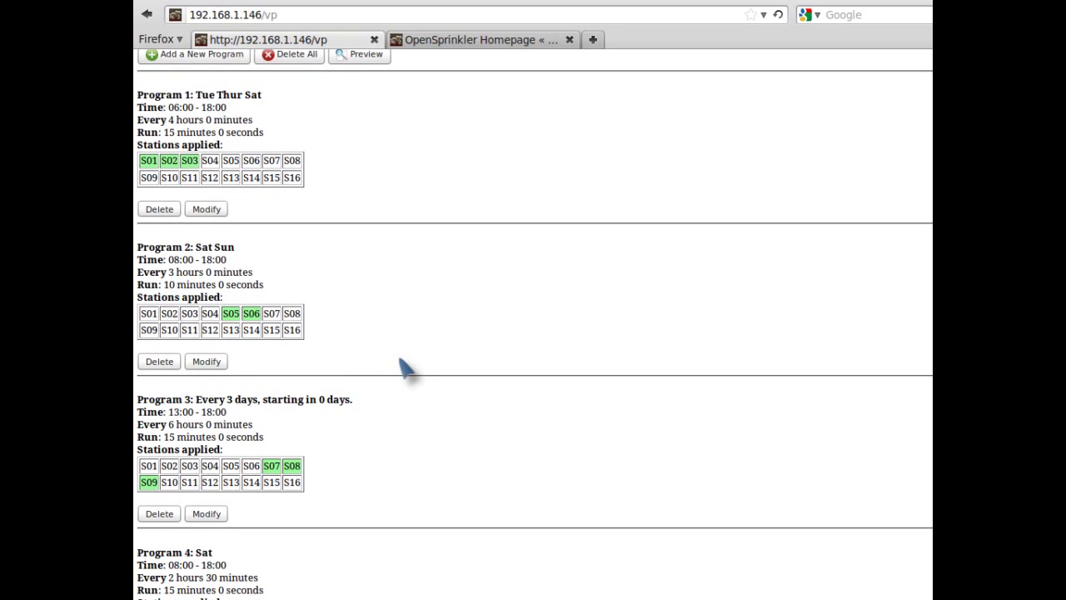
scroll(406, 366, down, 1)
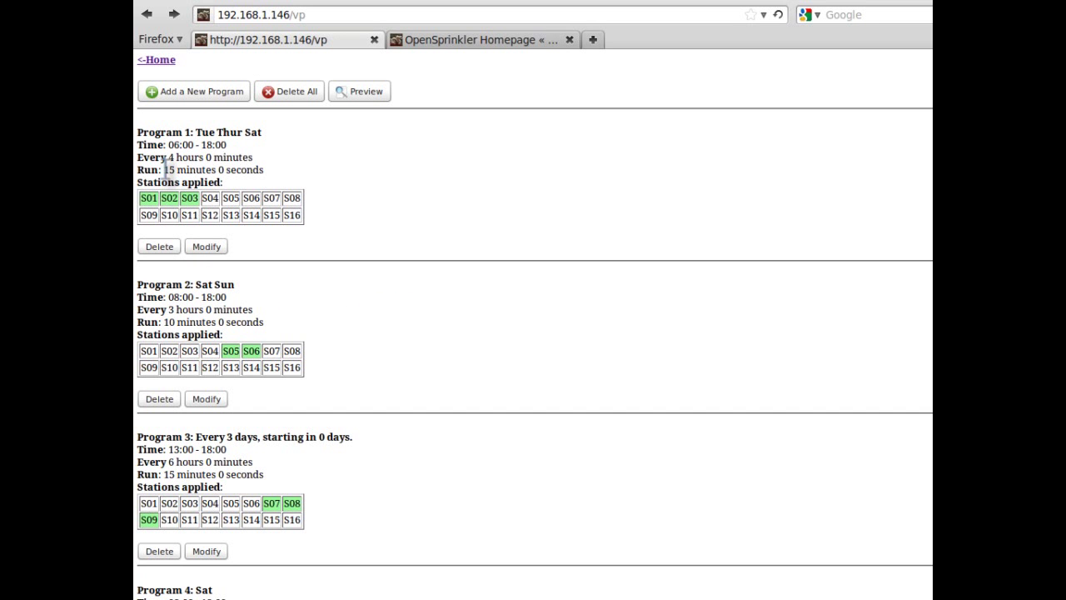
- Highlight Program 1's run duration, then start another new program
drag(163, 170, 267, 170)
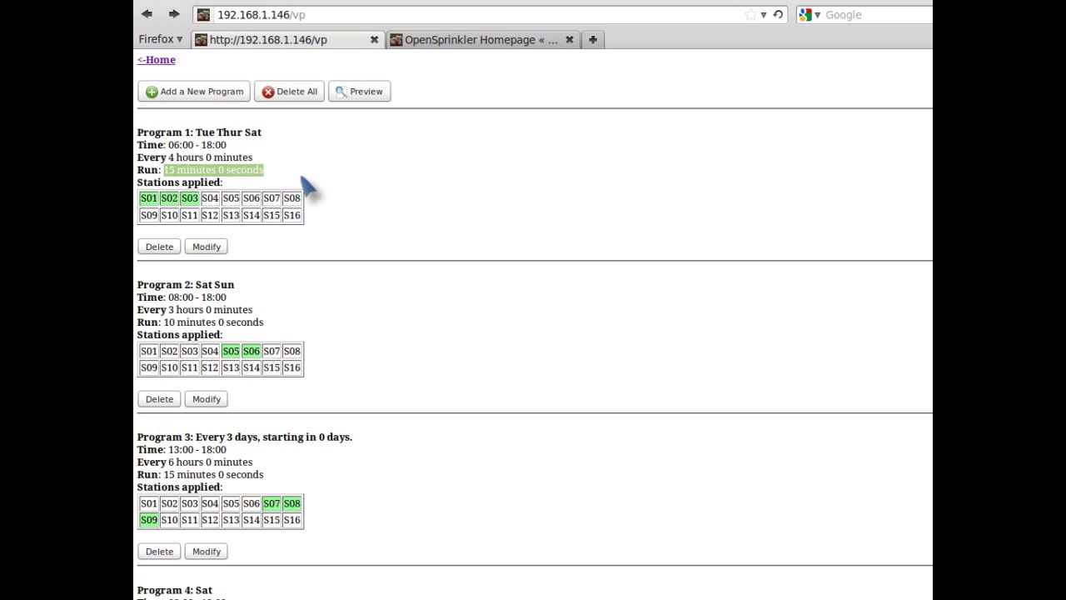
click(294, 178)
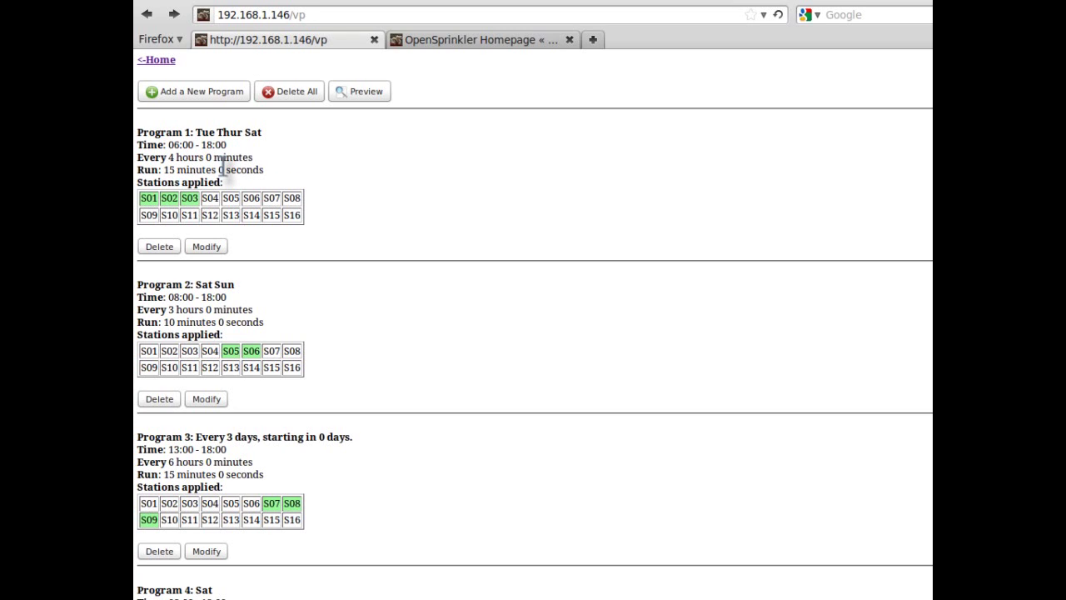
click(197, 94)
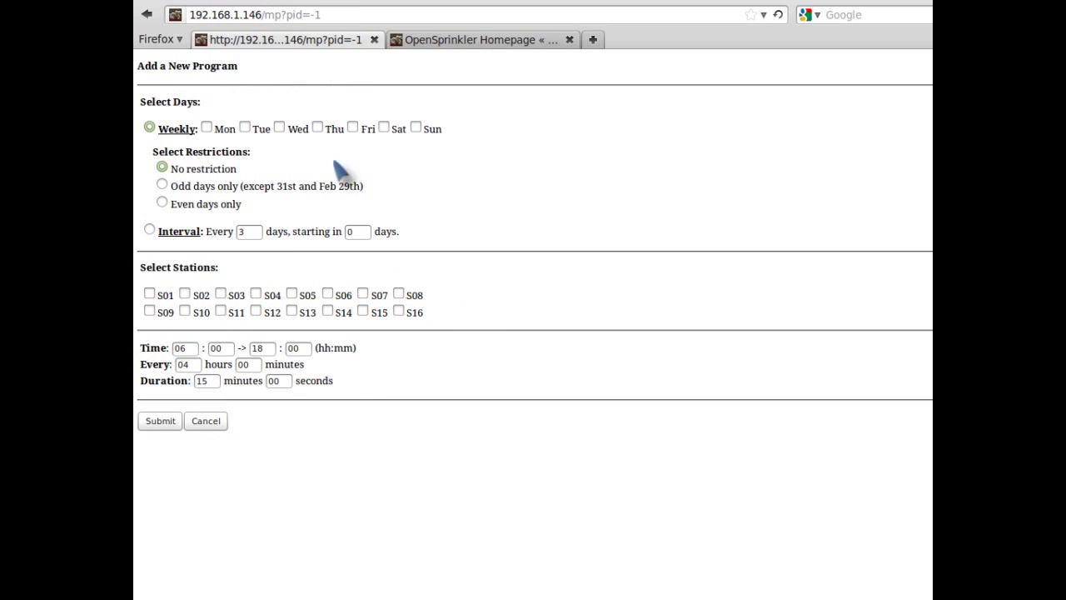
- Set the new program to Tuesday and Friday, repeating every 6 hours
click(247, 128)
click(354, 127)
double_click(187, 364)
text(6)
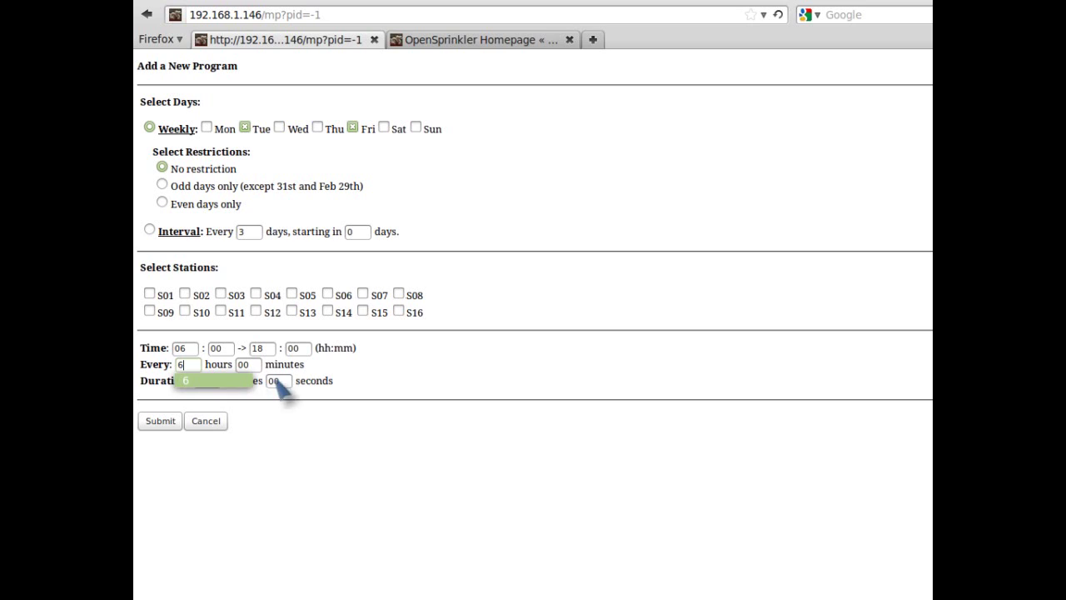
click(373, 436)
- Include stations S01–S04 with a 20-minute duration and submit the program
click(149, 293)
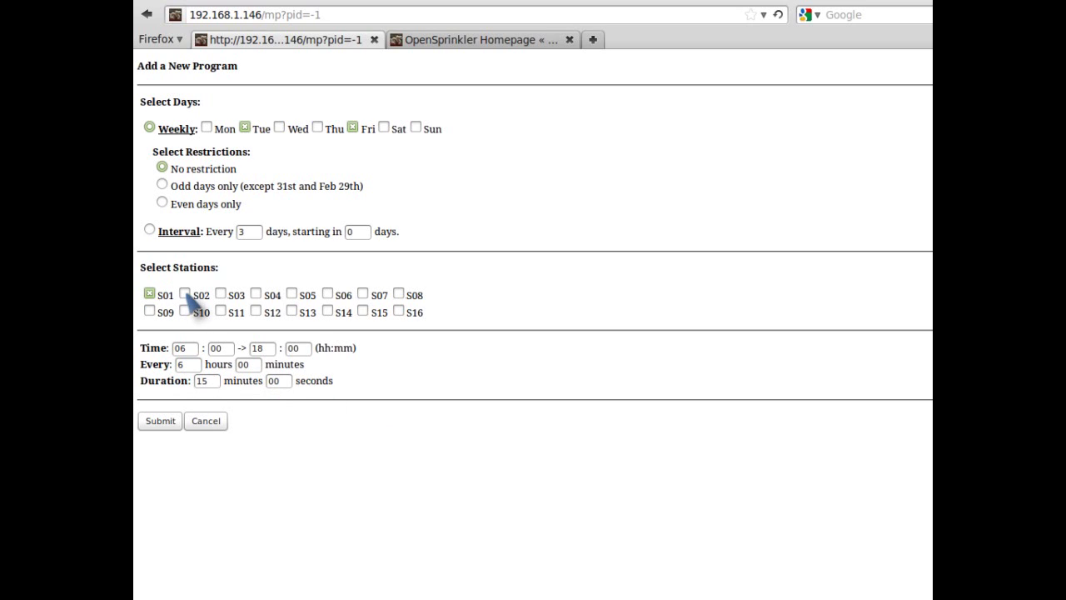
click(184, 293)
click(220, 293)
click(256, 293)
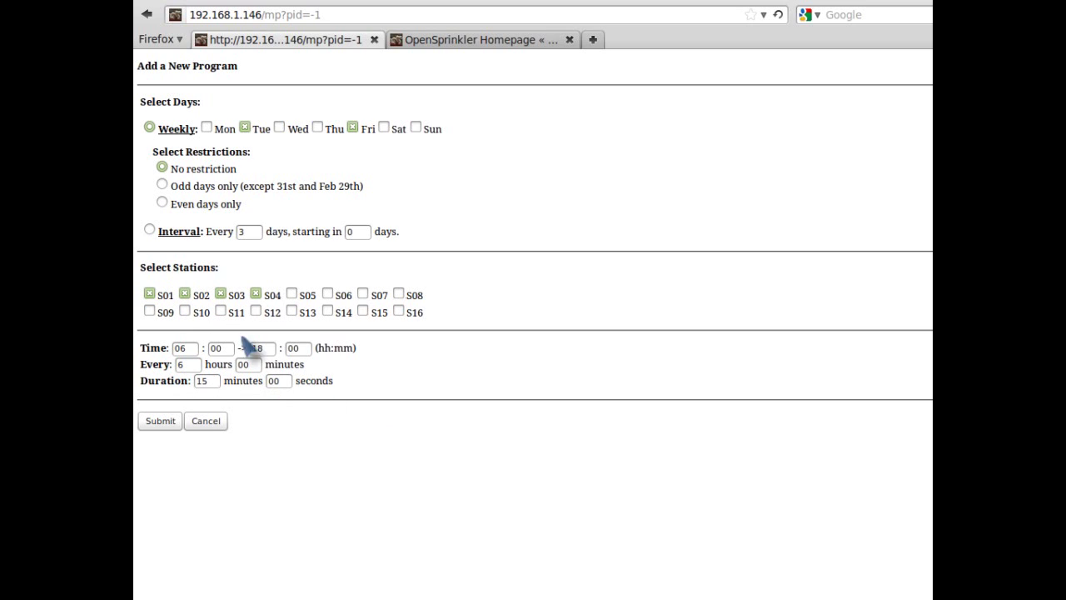
double_click(206, 381)
text(20)
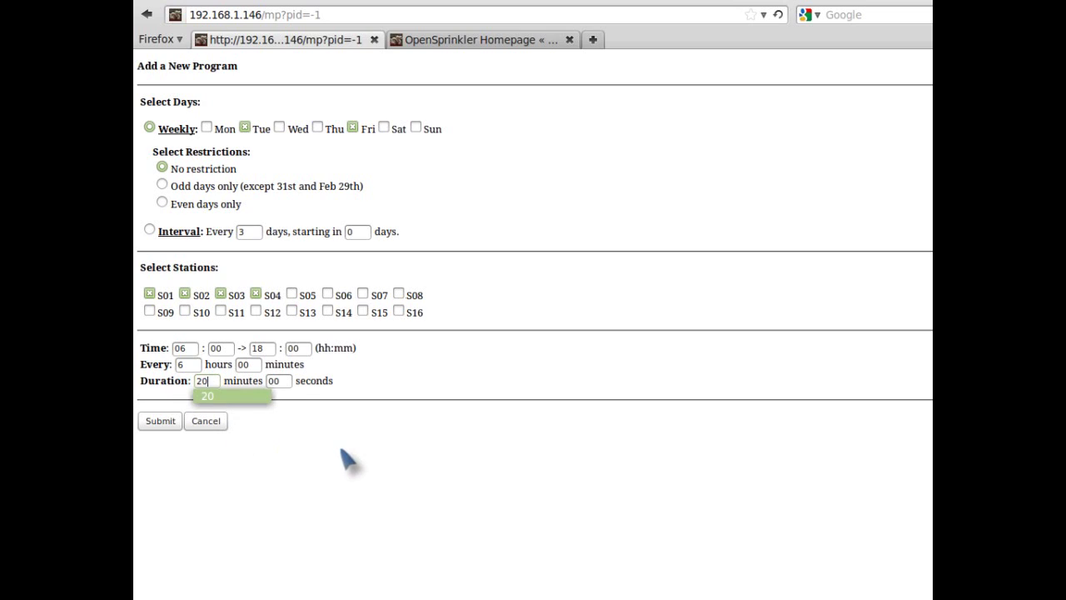
click(353, 452)
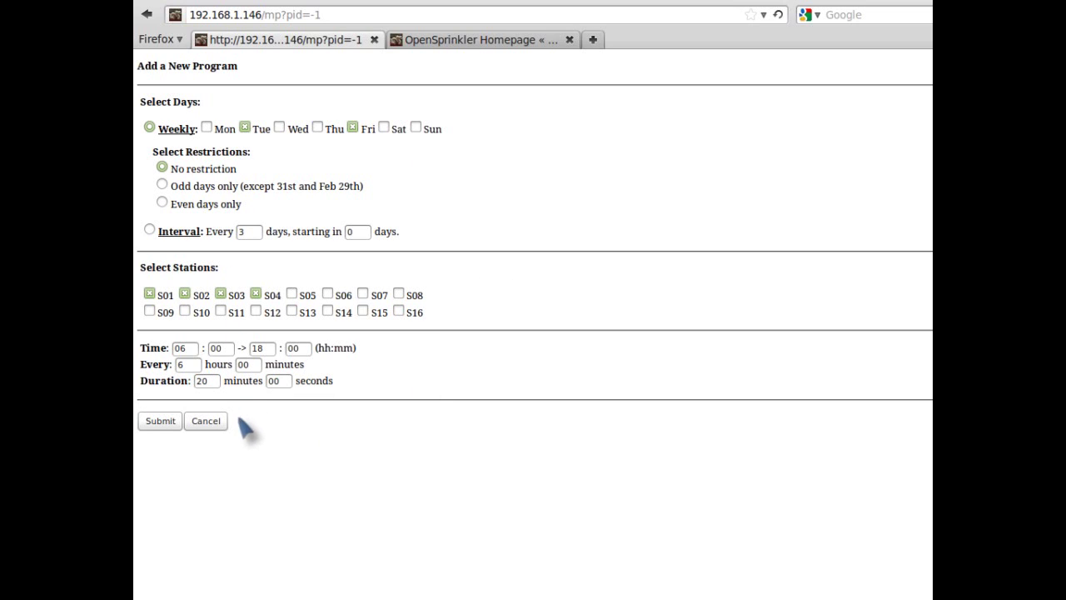
click(163, 420)
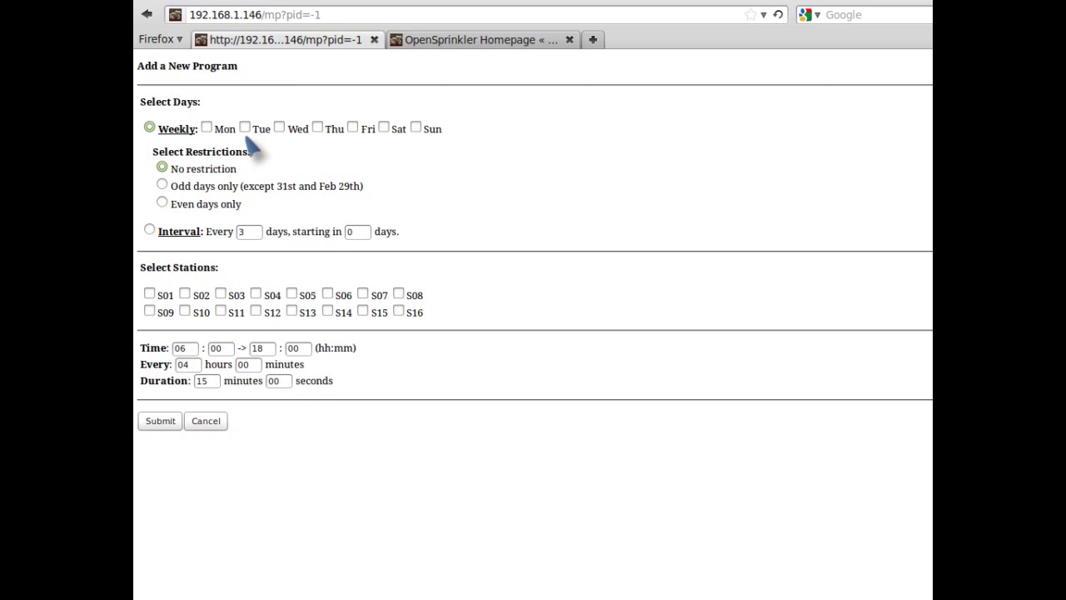
- Create and submit a second Tue/Fri program every 6 hours on S05–S08 for 5 minutes
click(244, 127)
click(353, 127)
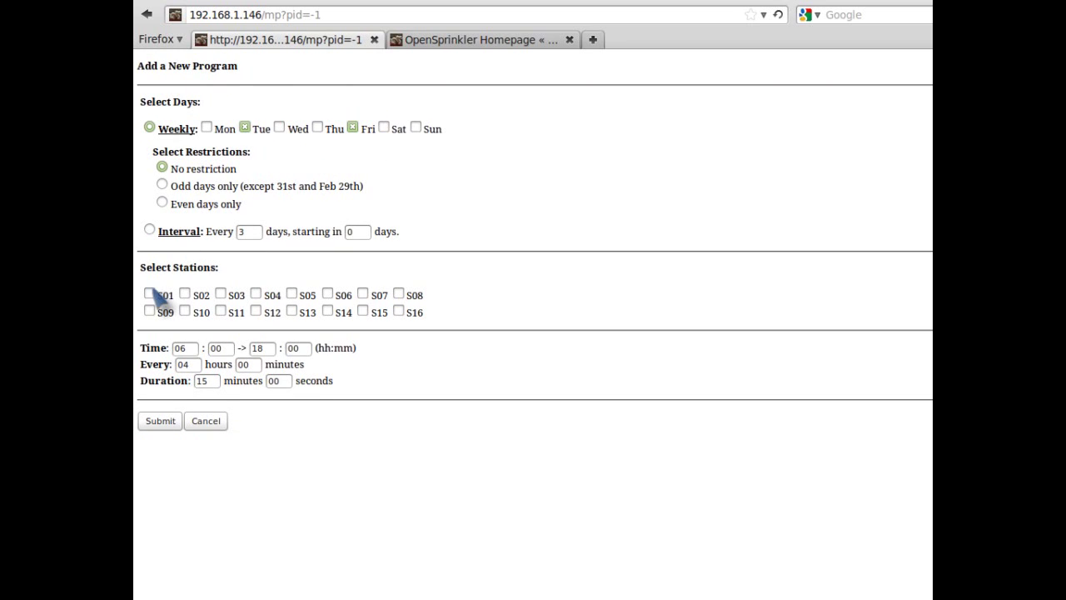
double_click(183, 364)
text(6)
click(292, 294)
click(327, 293)
click(363, 294)
click(398, 294)
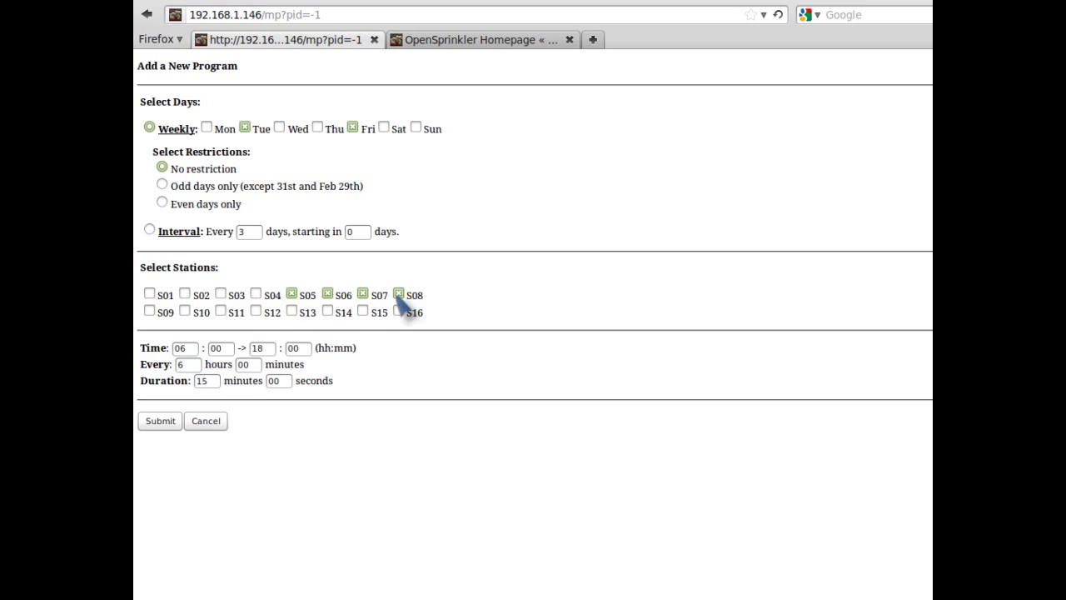
double_click(203, 380)
text(5)
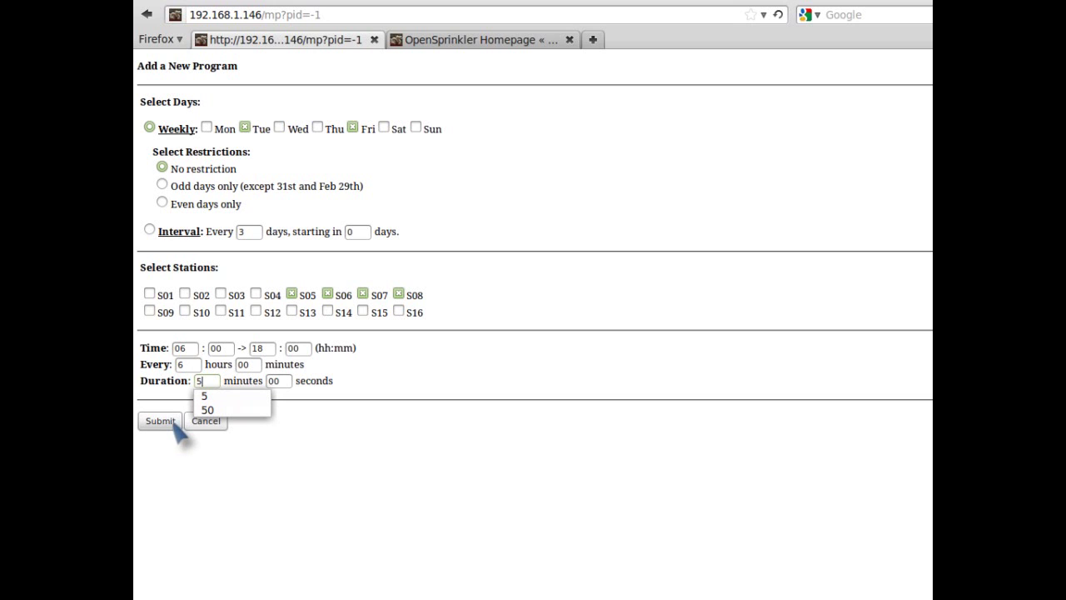
click(166, 420)
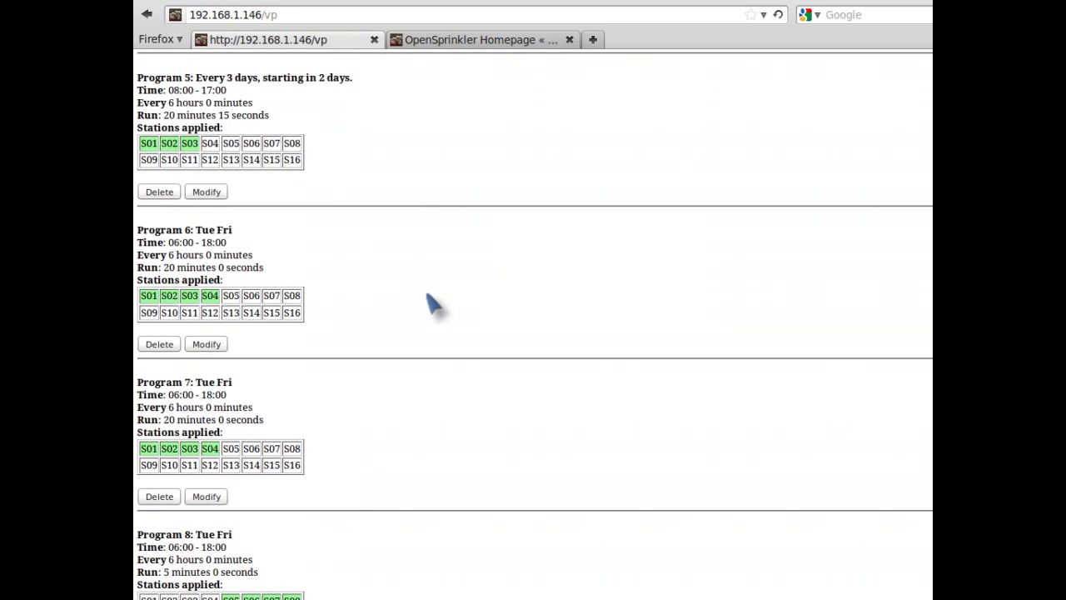
- Scroll through the program list to review the newly saved S05–S08 program
scroll(482, 342, up, 8)
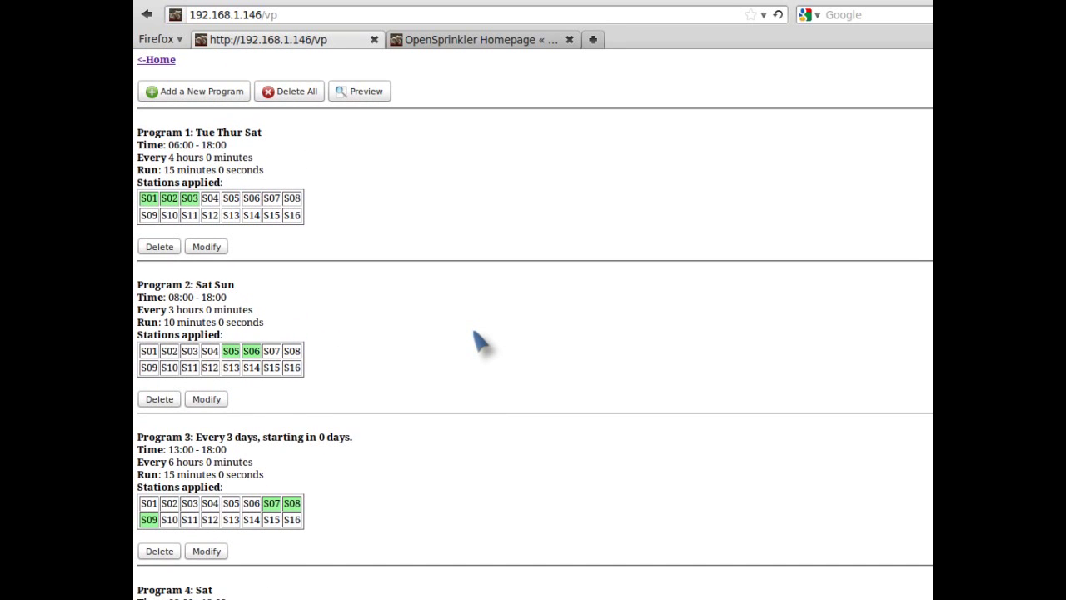
scroll(480, 342, down, 2)
scroll(480, 342, down, 2)
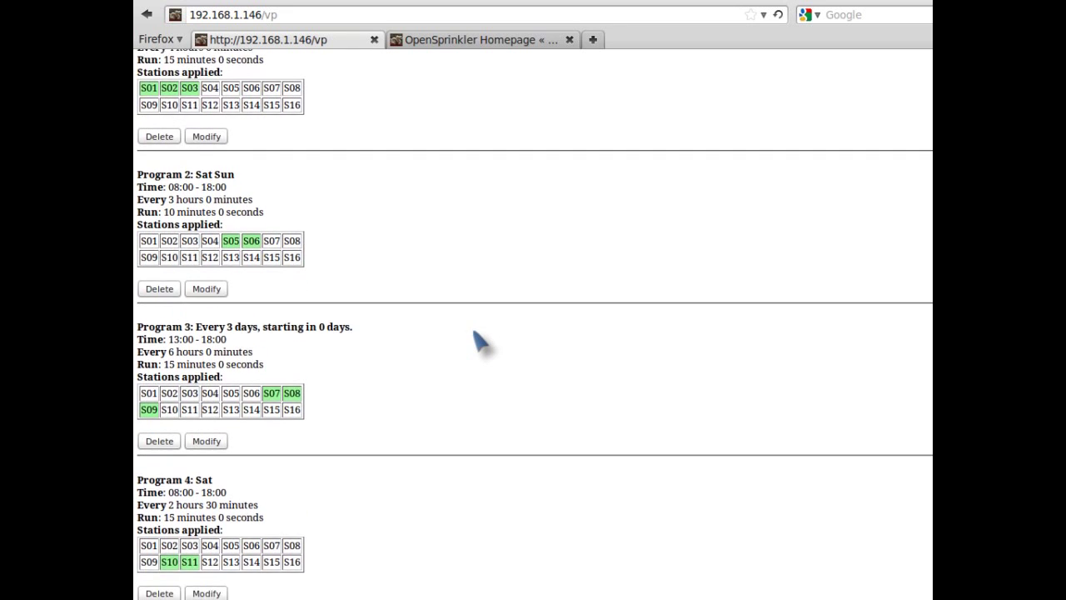
scroll(417, 354, down, 12)
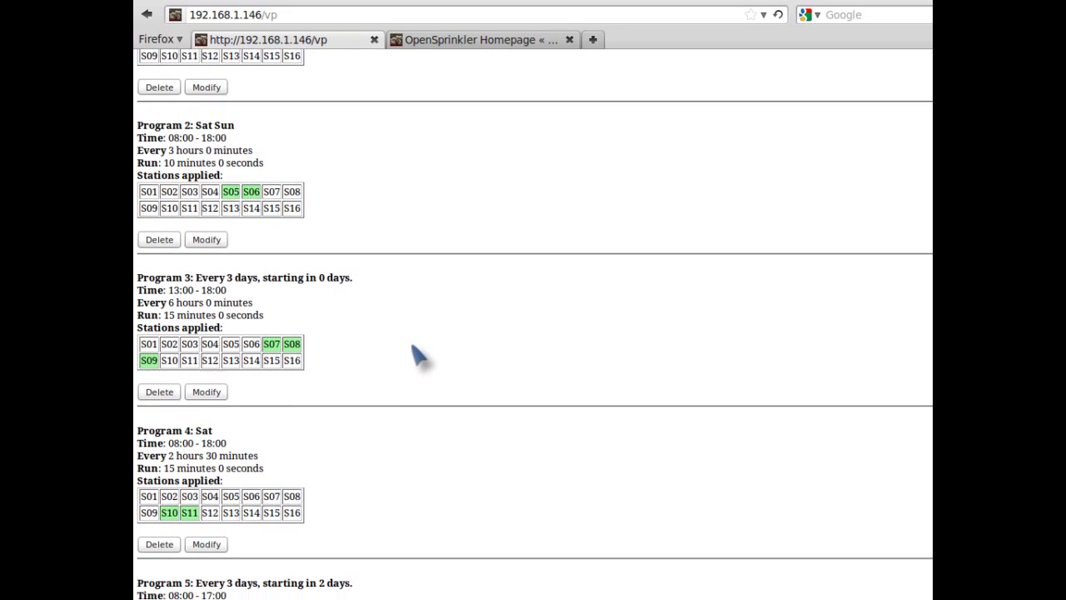
scroll(417, 354, up, 4)
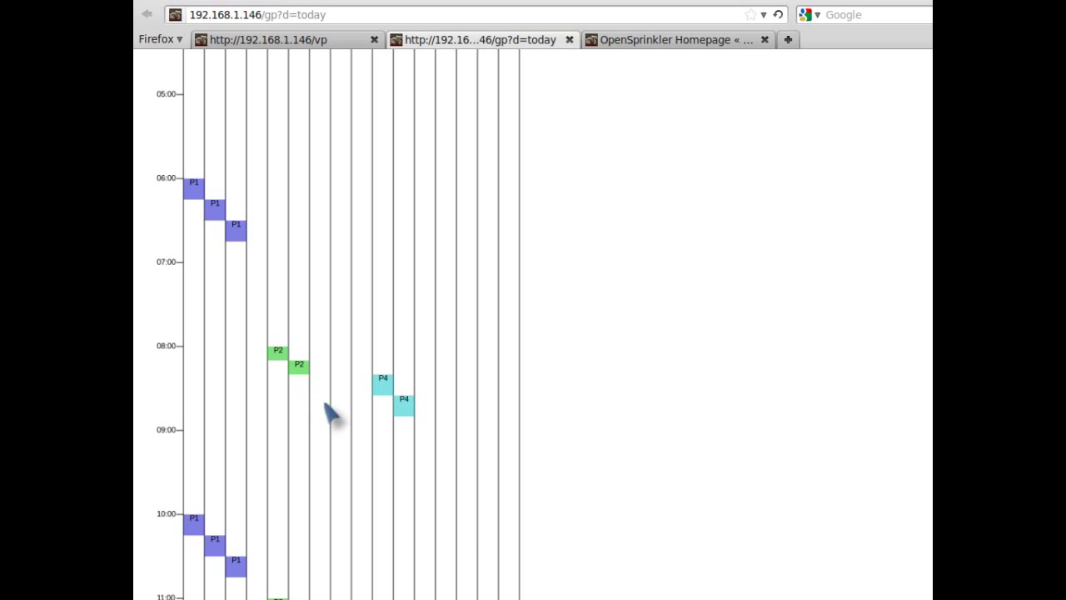
scroll(311, 385, down, 1)
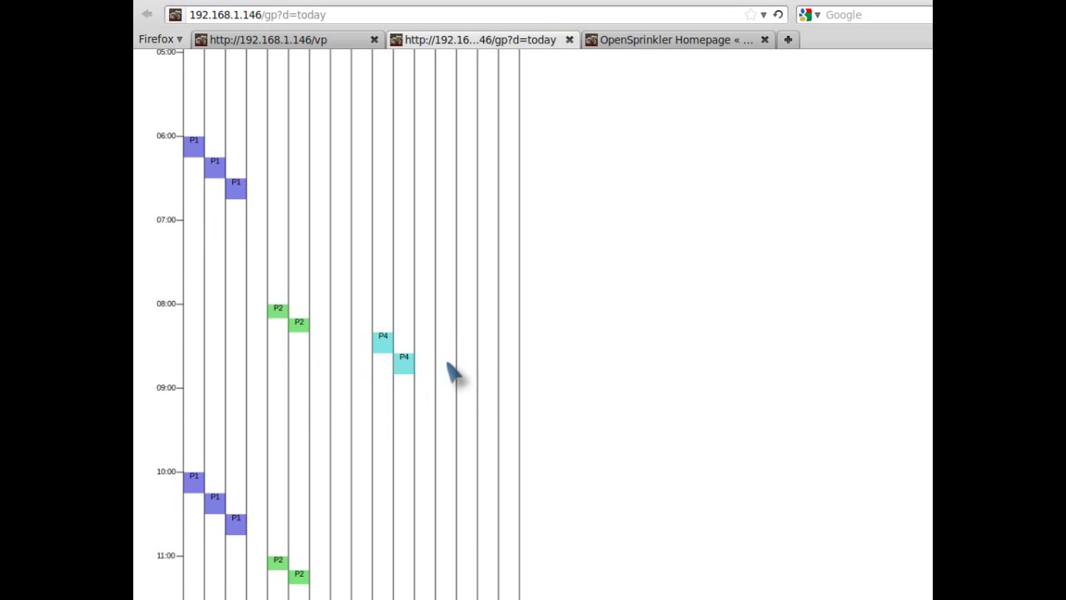
scroll(449, 368, down, 9)
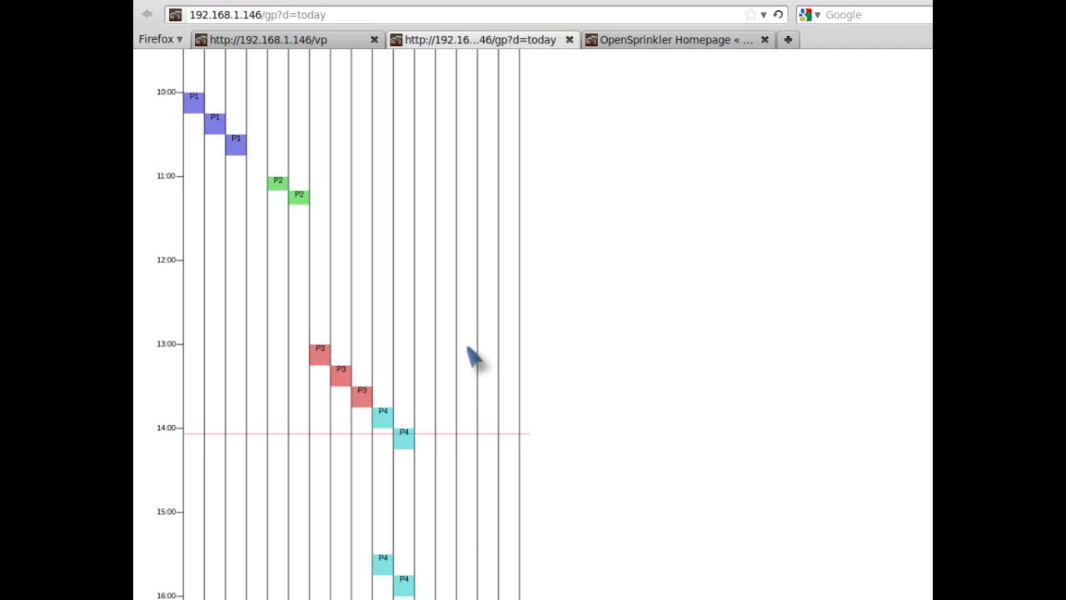
scroll(468, 343, up, 1)
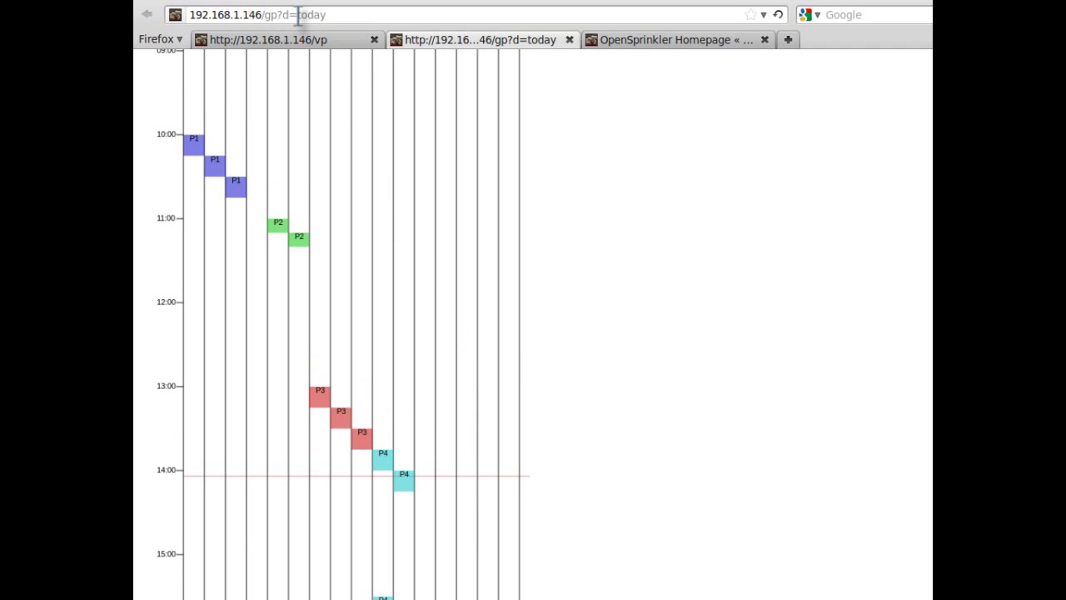
- Change the preview address from gp?d=today to gp?d=22 and scroll through the day-22 schedule
drag(299, 15, 406, 15)
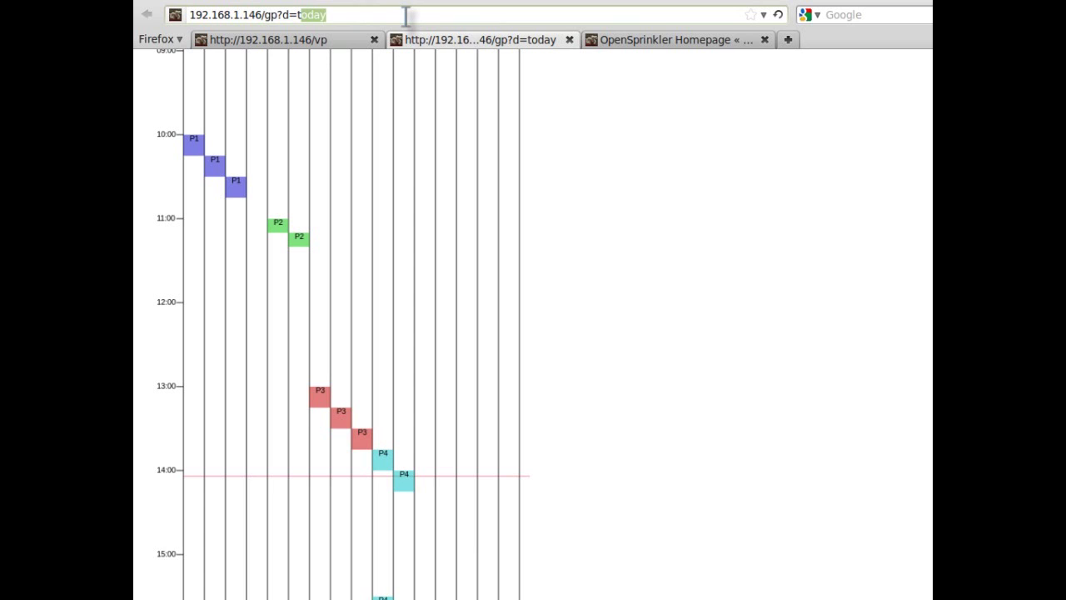
key(BackSpace)
key(BackSpace)
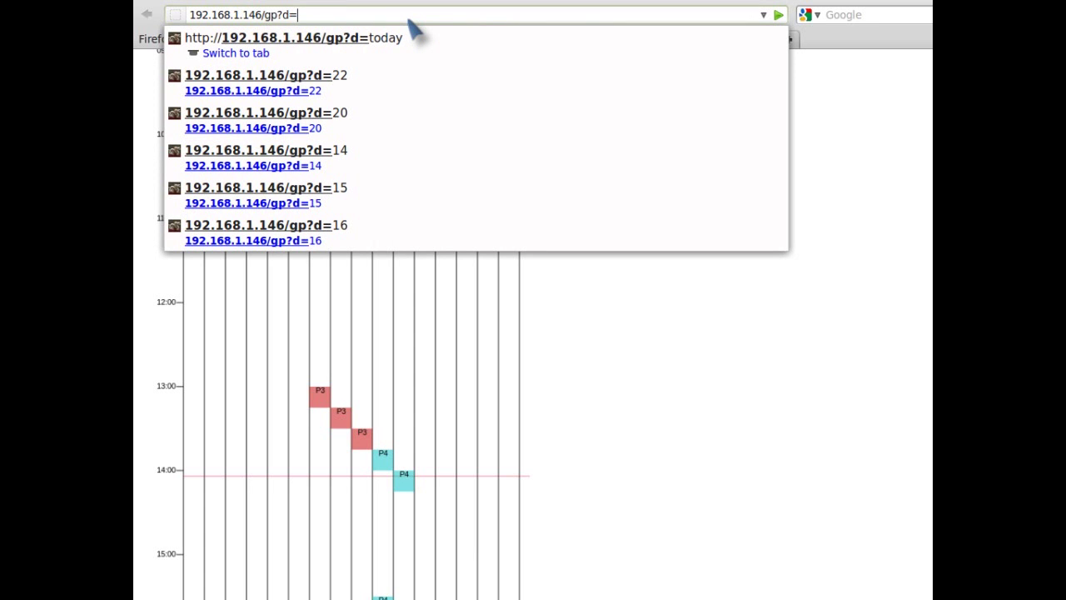
text(22)
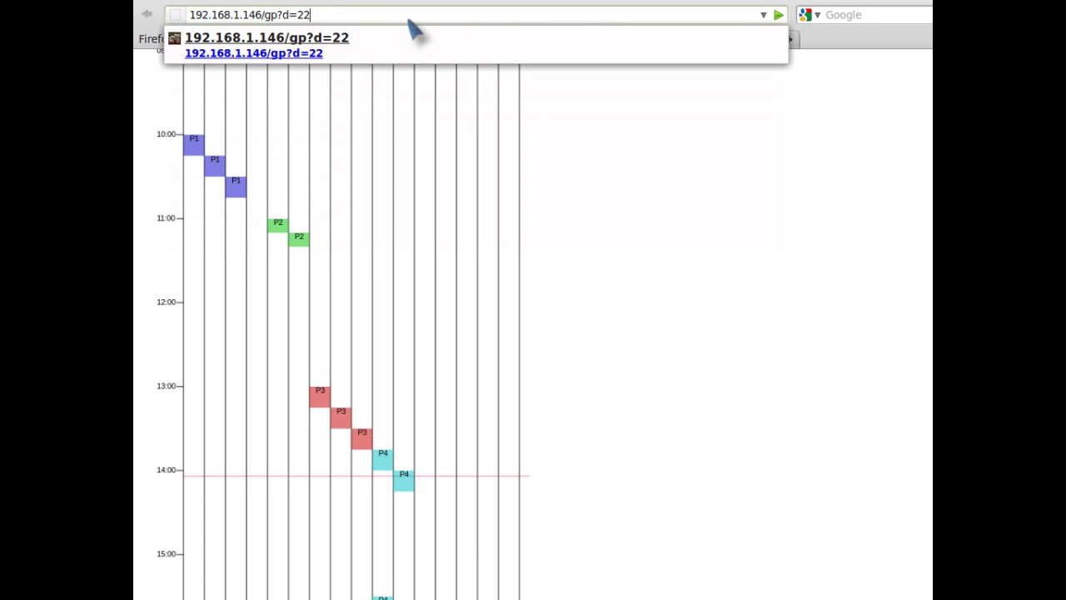
key(Return)
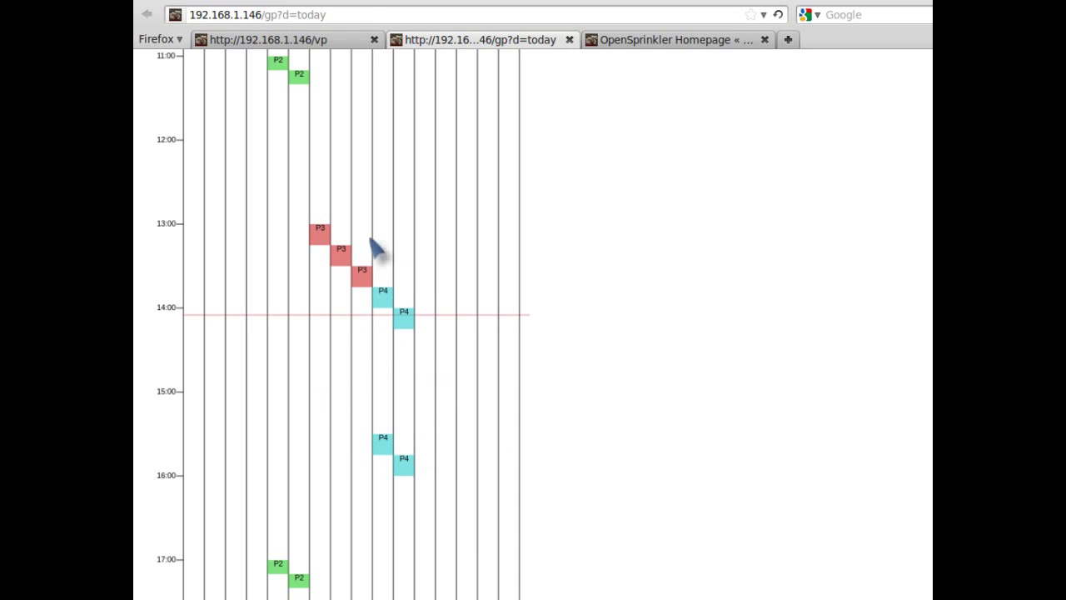
scroll(433, 347, up, 4)
scroll(433, 346, down, 1)
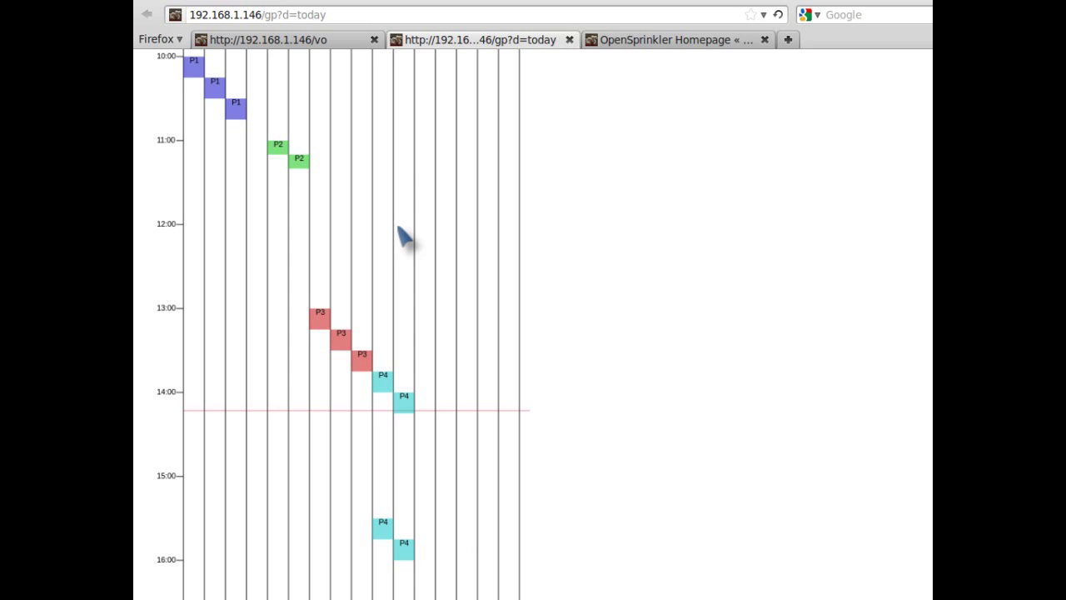
- In the controller options, uncheck Sequential and enter the device password
click(326, 39)
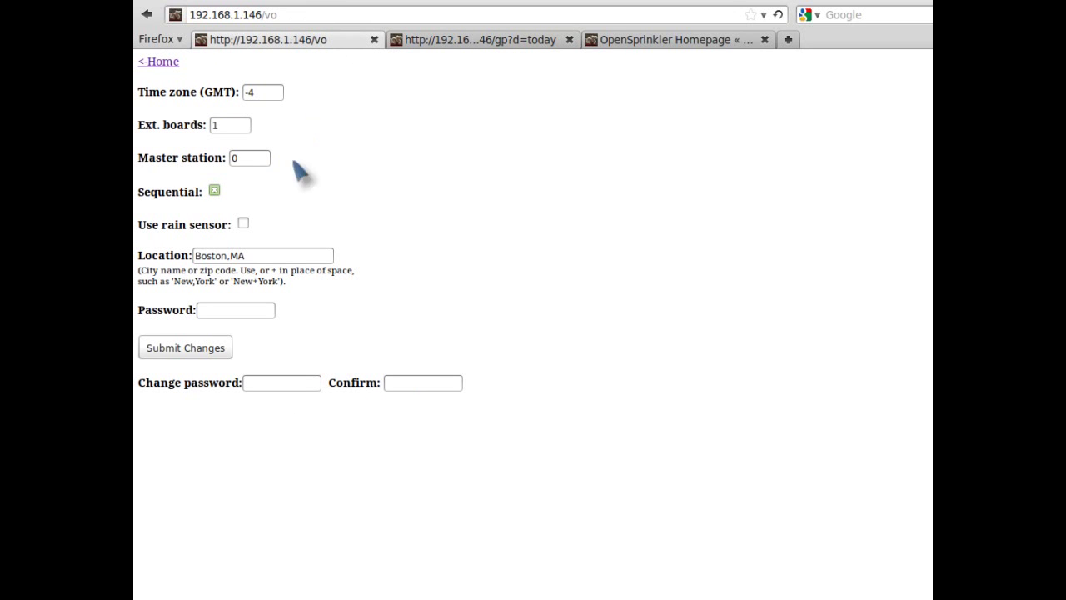
click(214, 191)
click(240, 311)
text(opendoor)
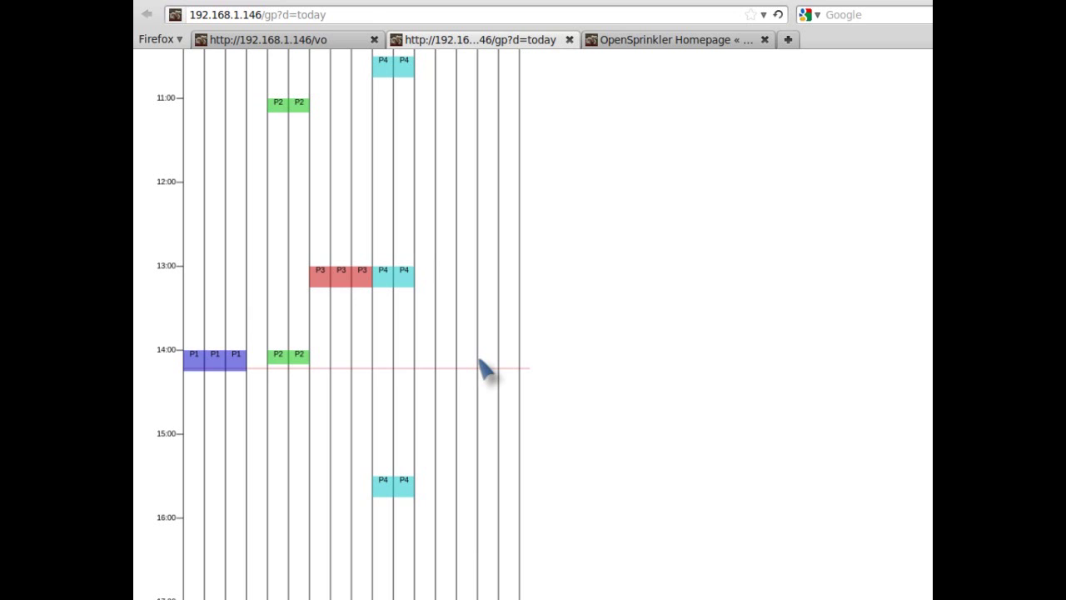
- Scroll up and down through today's Program Preview chart
scroll(496, 337, up, 1)
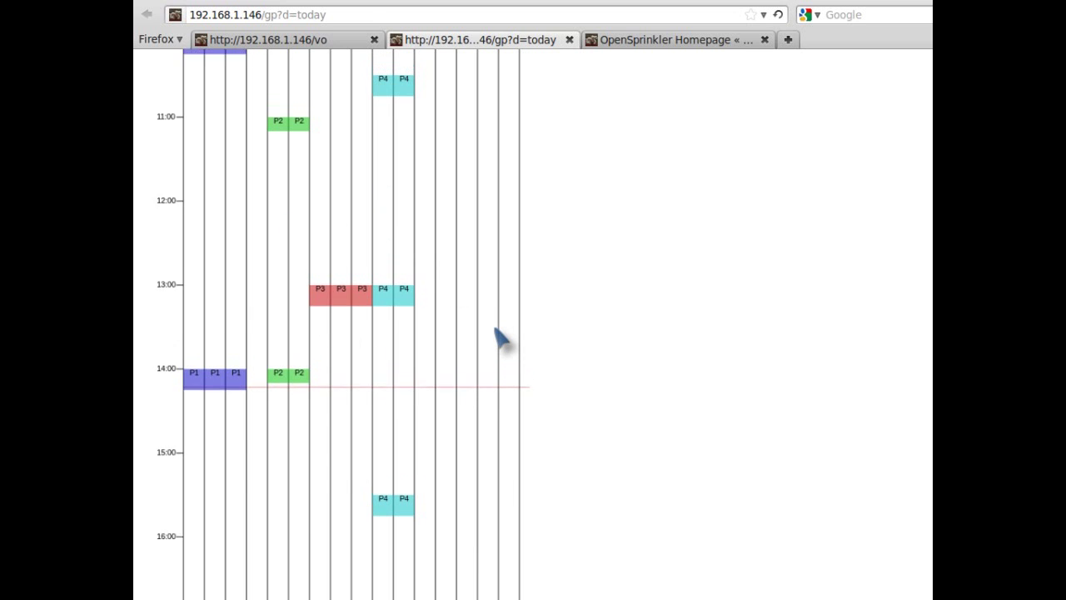
scroll(497, 337, up, 3)
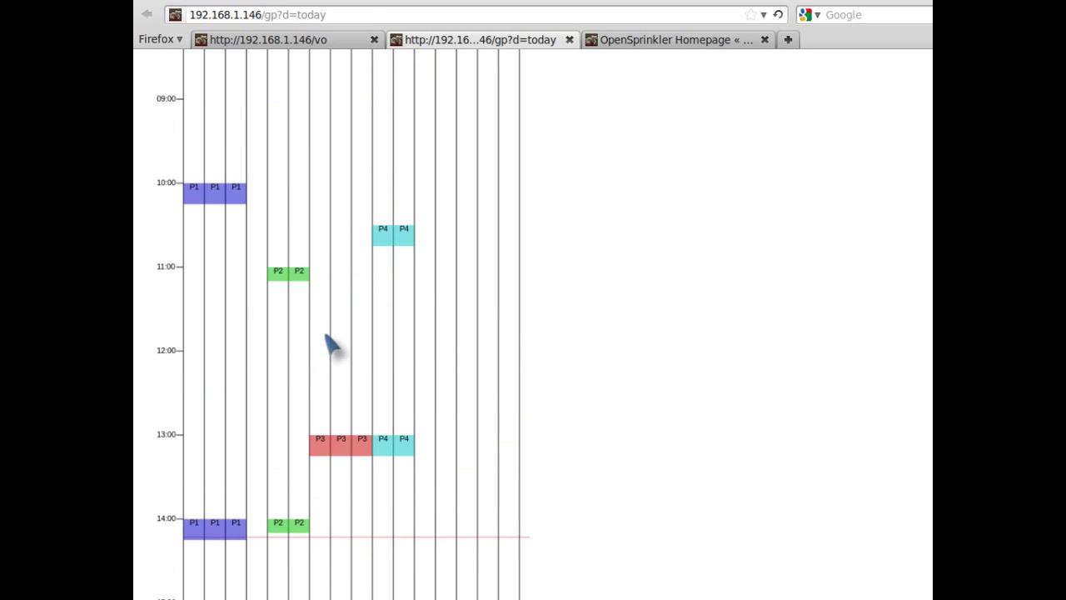
scroll(466, 345, down, 2)
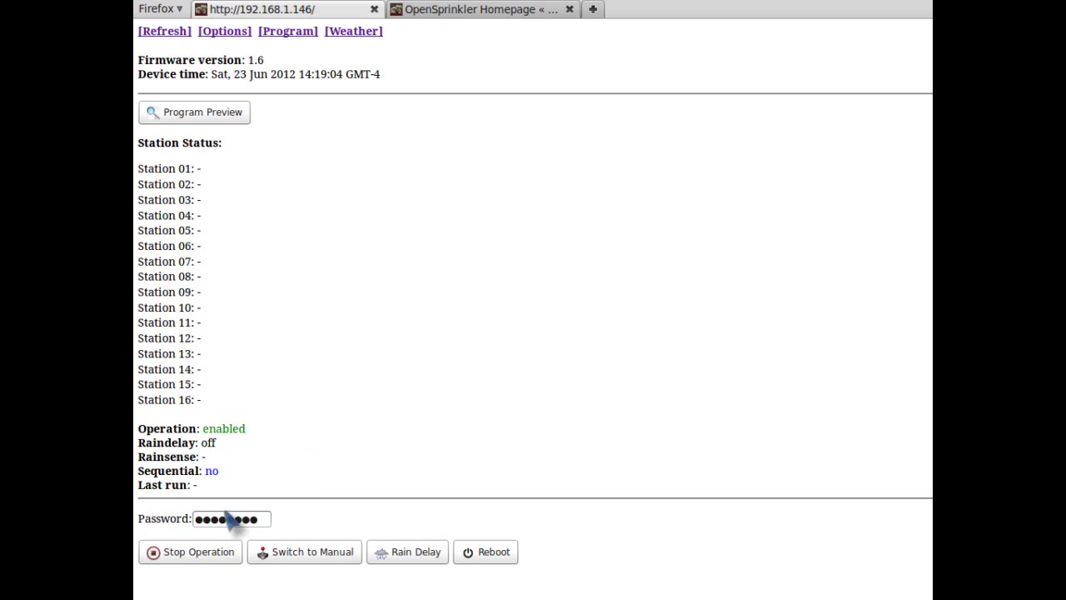
- Switch the controller into manual mode
click(304, 553)
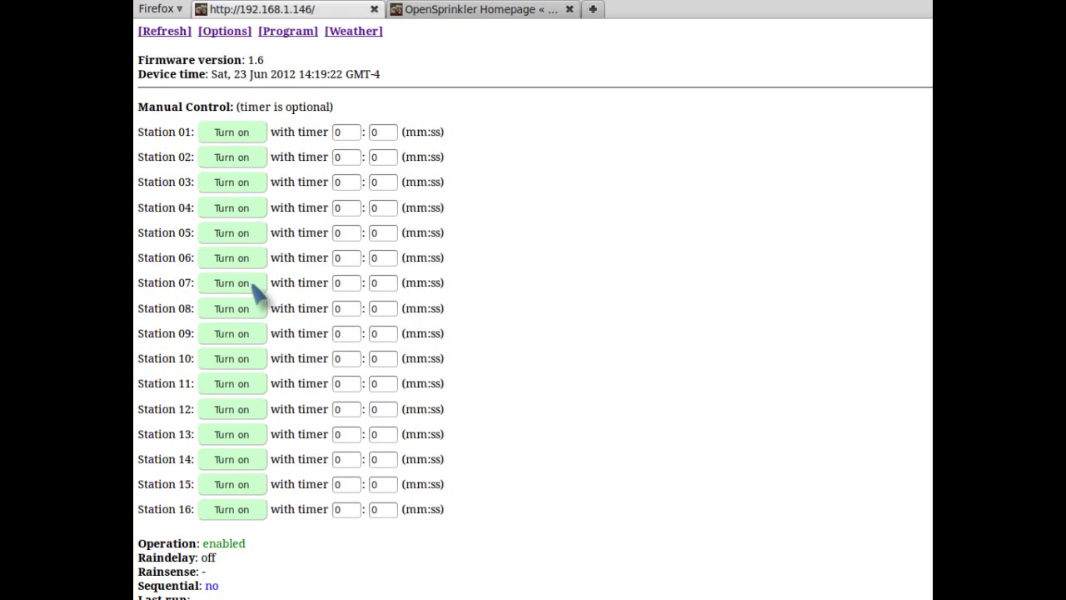
- Turn Station 01 on manually, run it on a 1-minute timer, then turn manual mode off
click(242, 138)
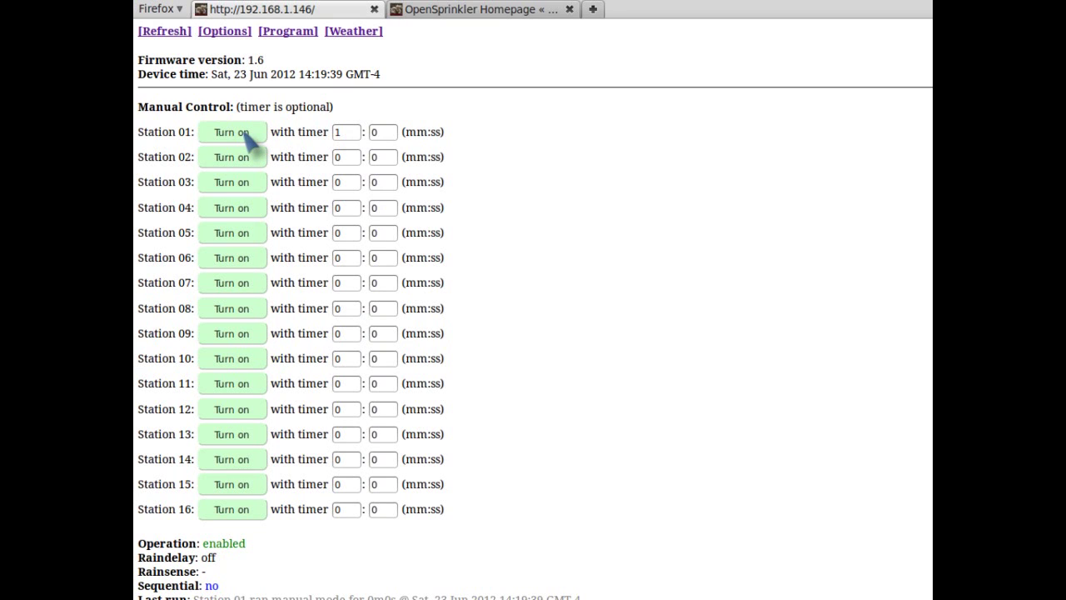
click(242, 135)
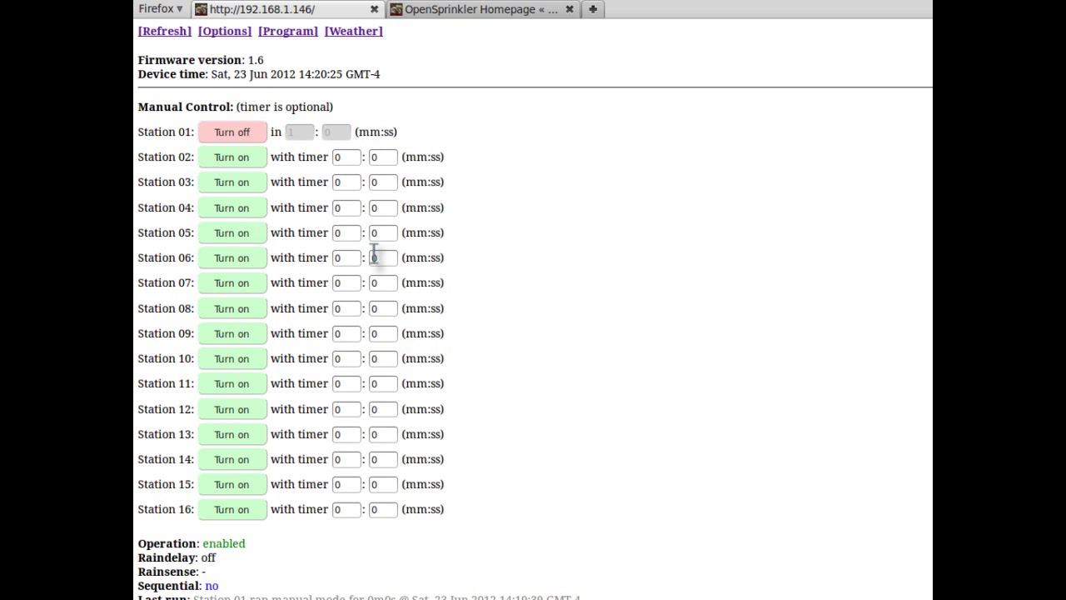
scroll(412, 358, down, 2)
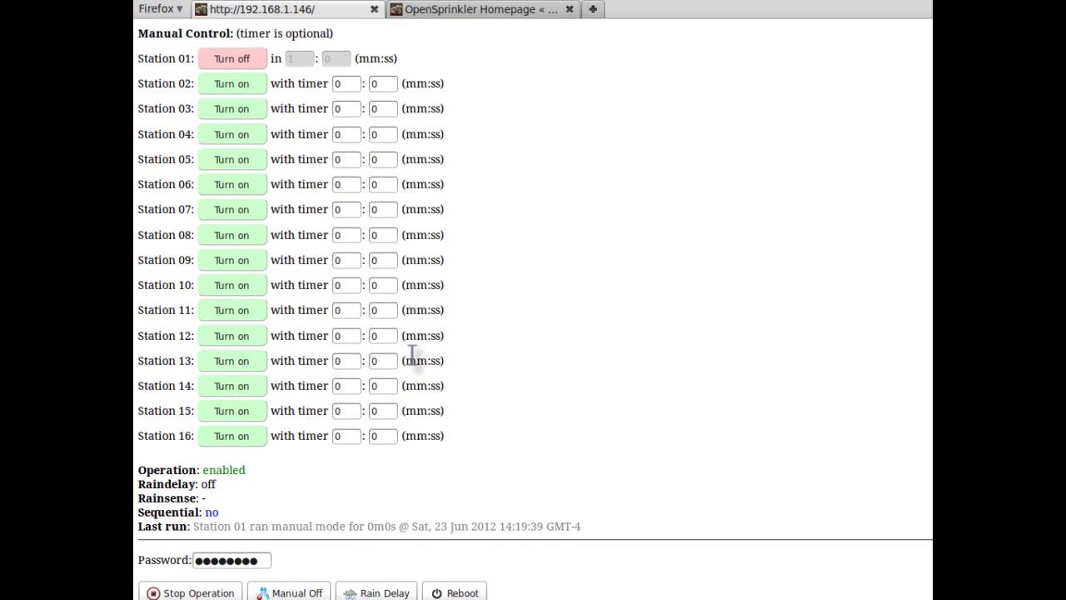
click(295, 593)
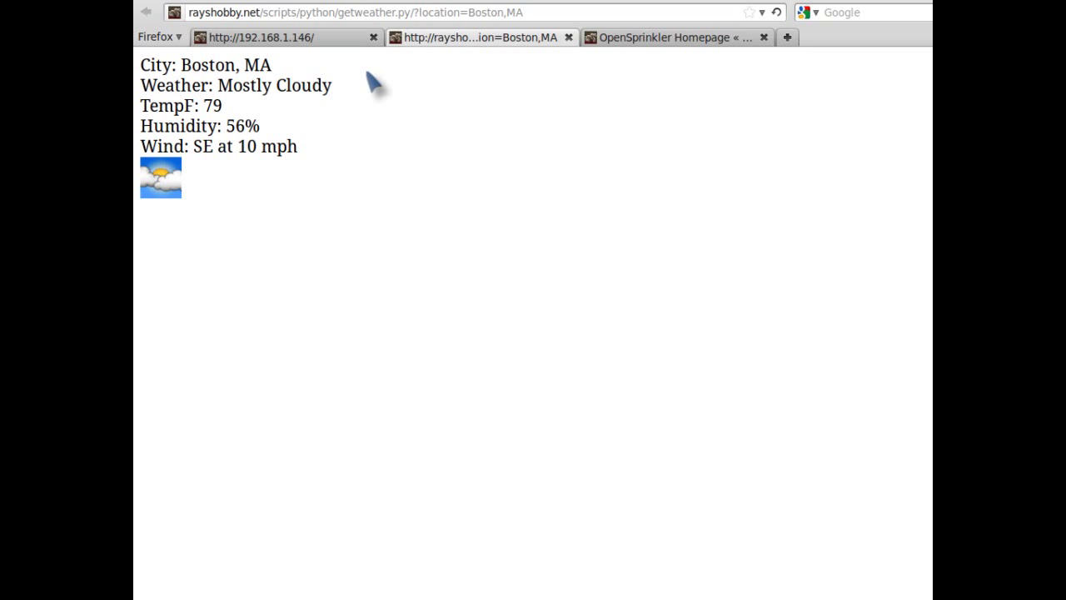
- Check the Boston,MA location in the controller's Options, then inspect the weather page's HTML
click(325, 38)
click(238, 61)
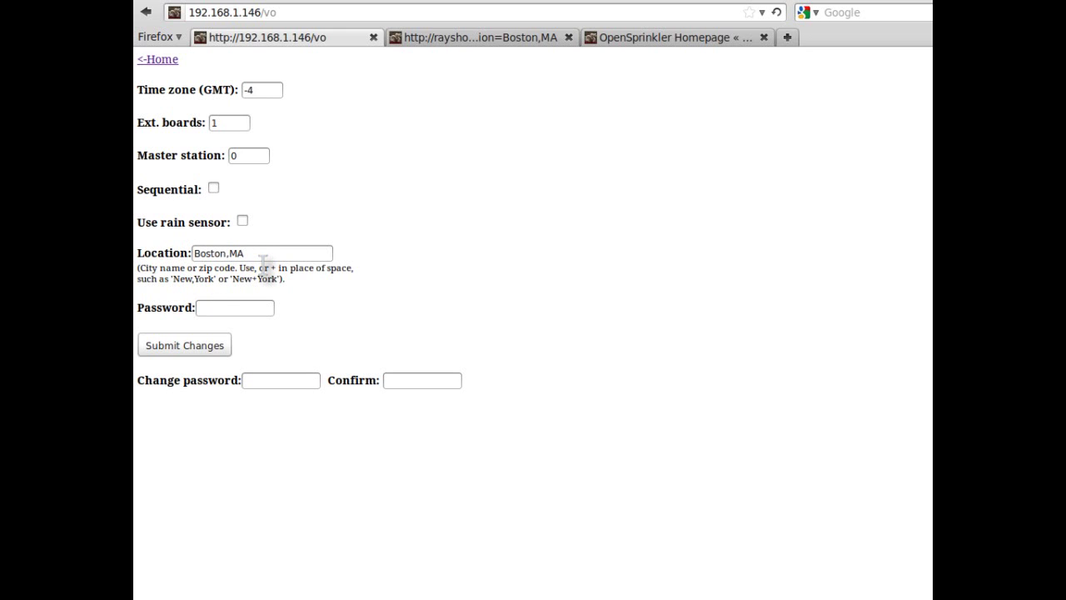
click(479, 38)
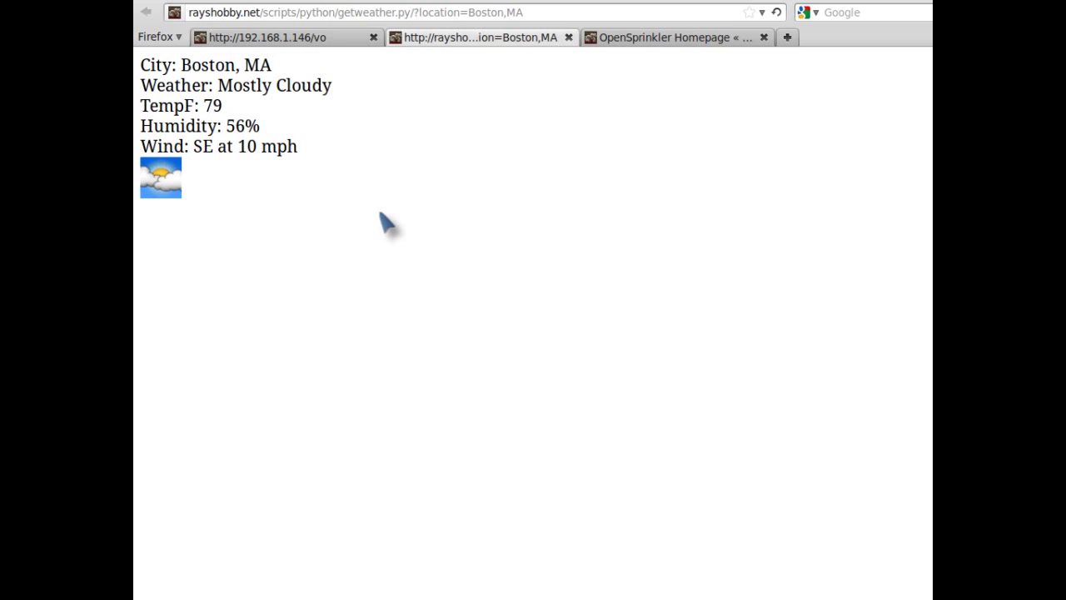
key(ctrl+shift+i)
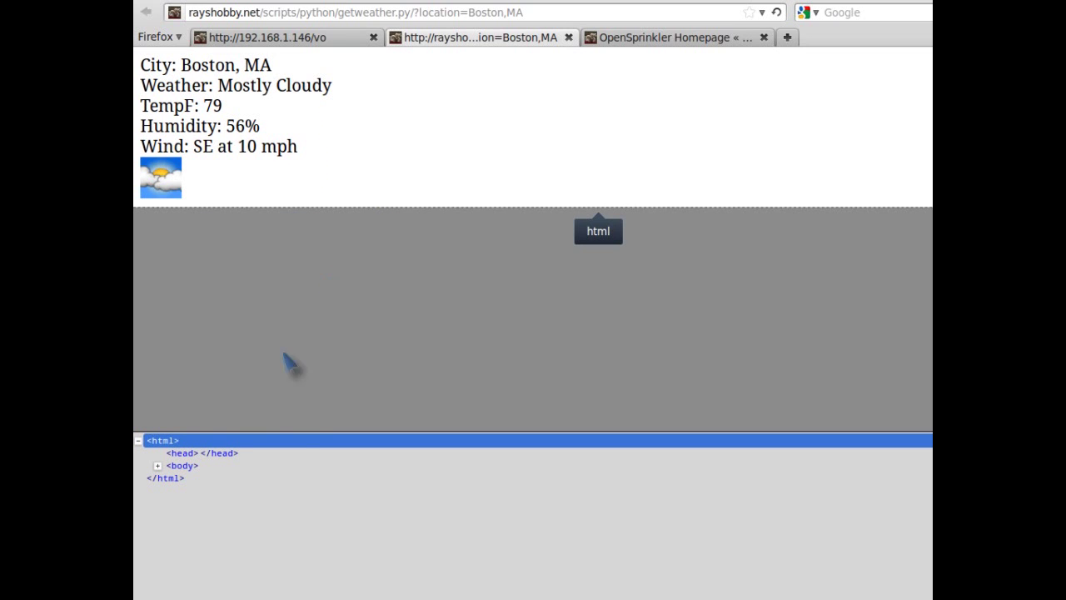
- Expand the body element in the inspector to view the weather data fields
click(158, 466)
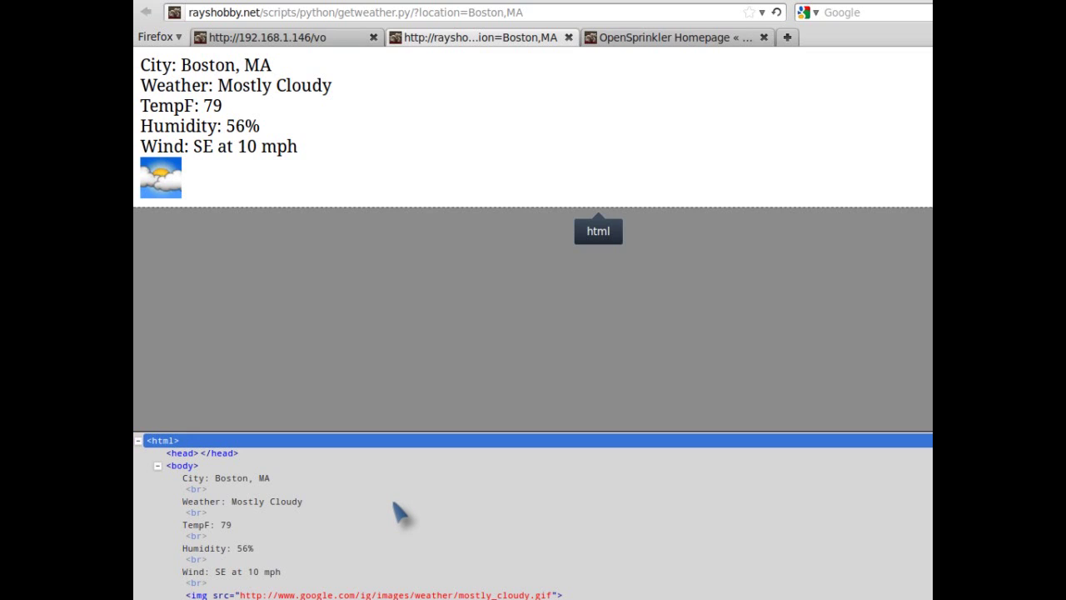
scroll(398, 511, down, 1)
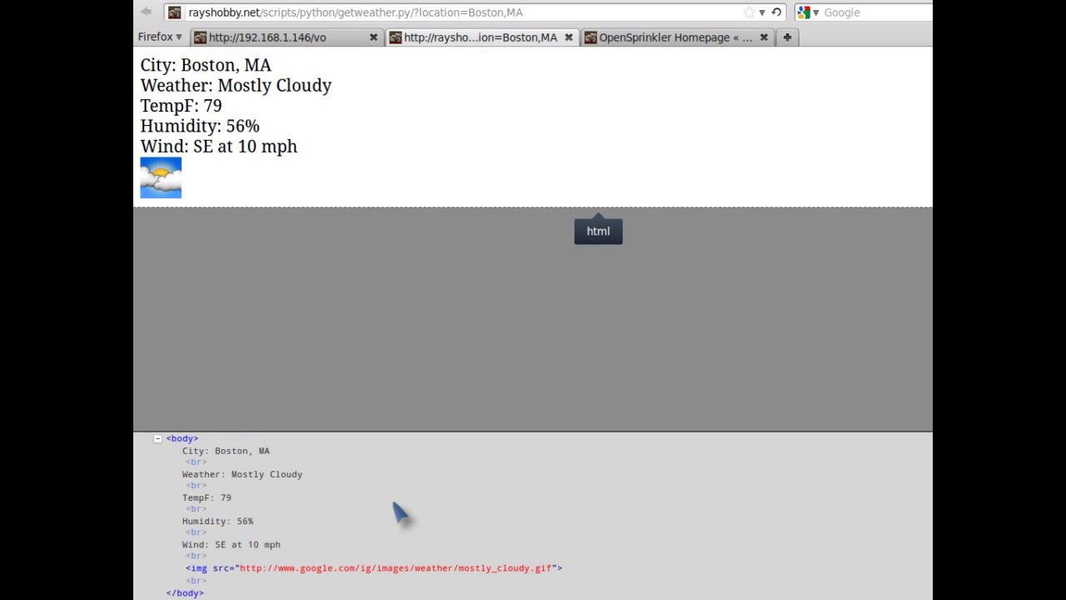
scroll(398, 512, up, 3)
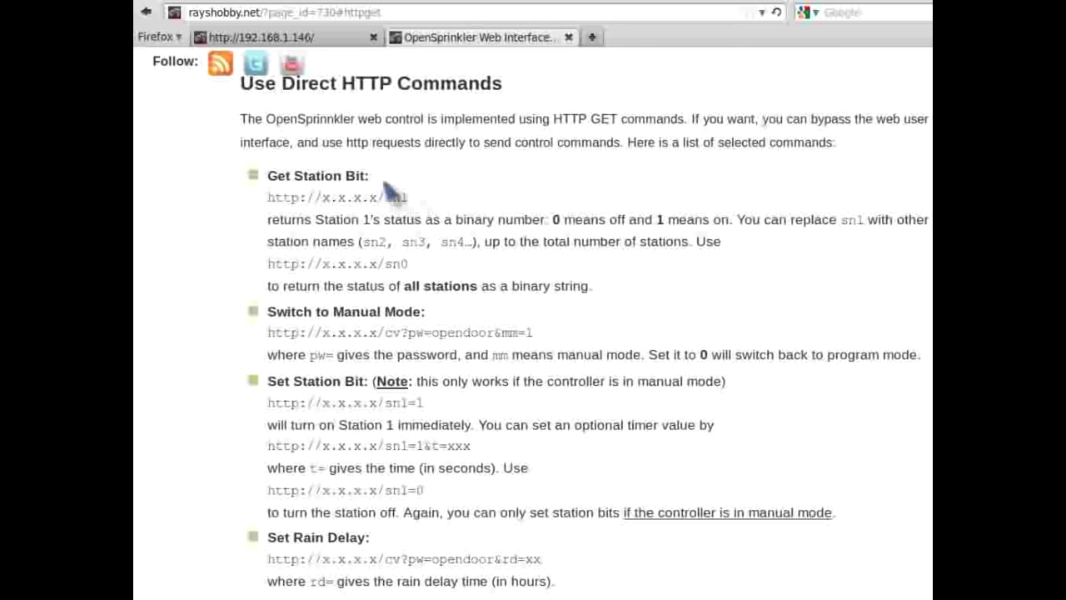
- Send the 192.168.1.146/sn1 command to read station status
click(333, 36)
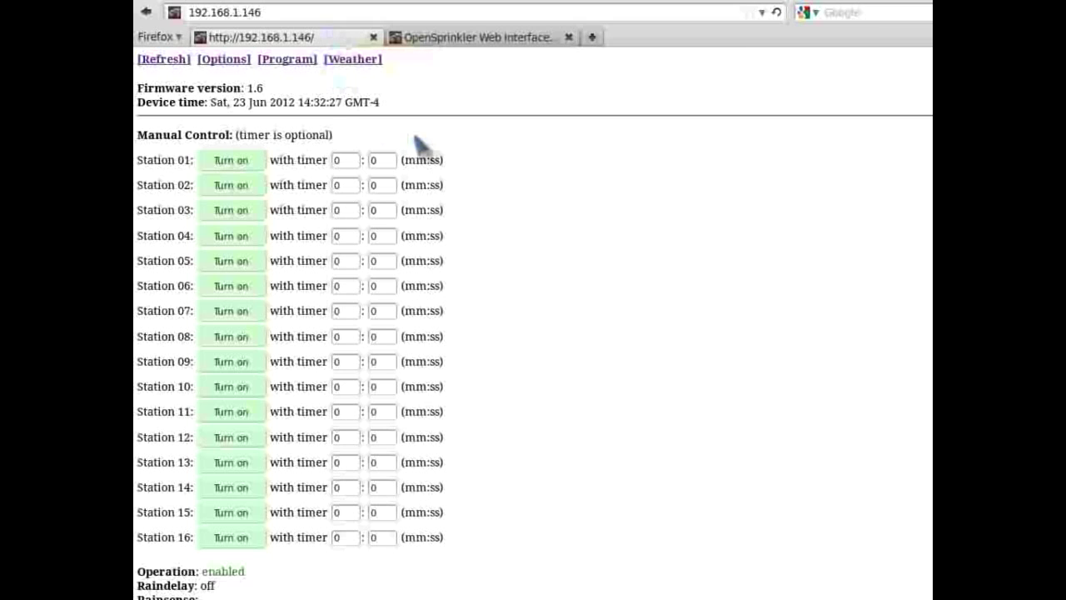
click(344, 13)
text(/)
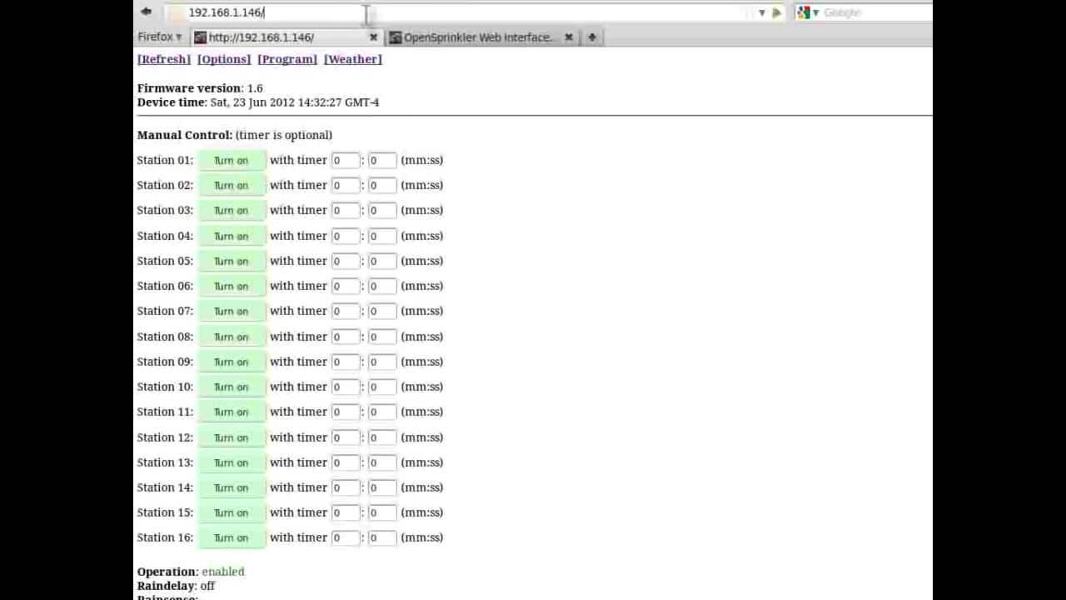
text(sn1)
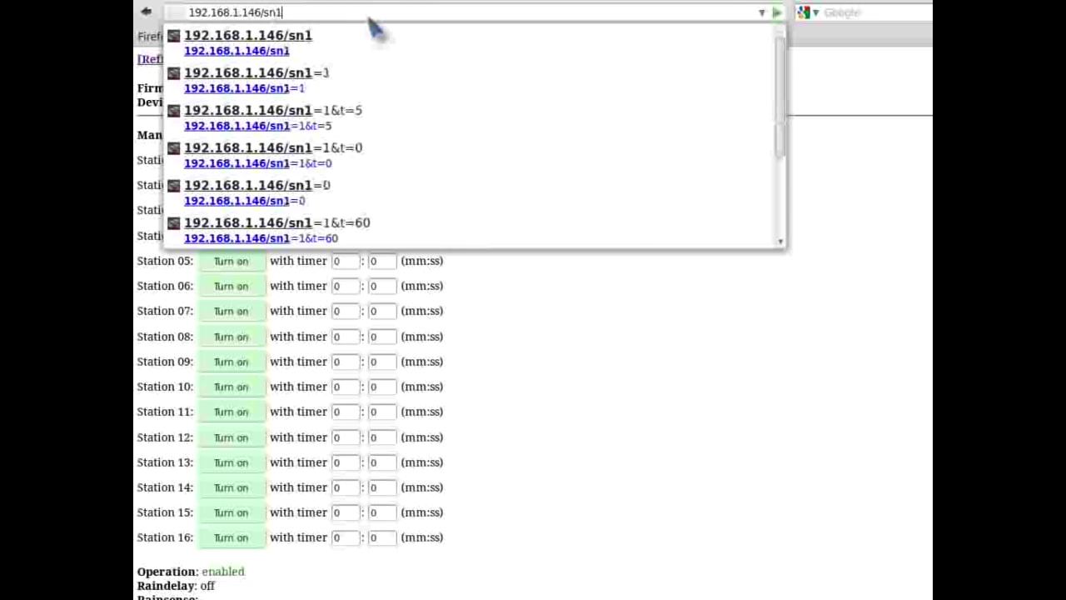
key(Return)
- Change the command to /sn2, then return to the HTTP commands documentation
click(365, 13)
key(BackSpace)
text(2)
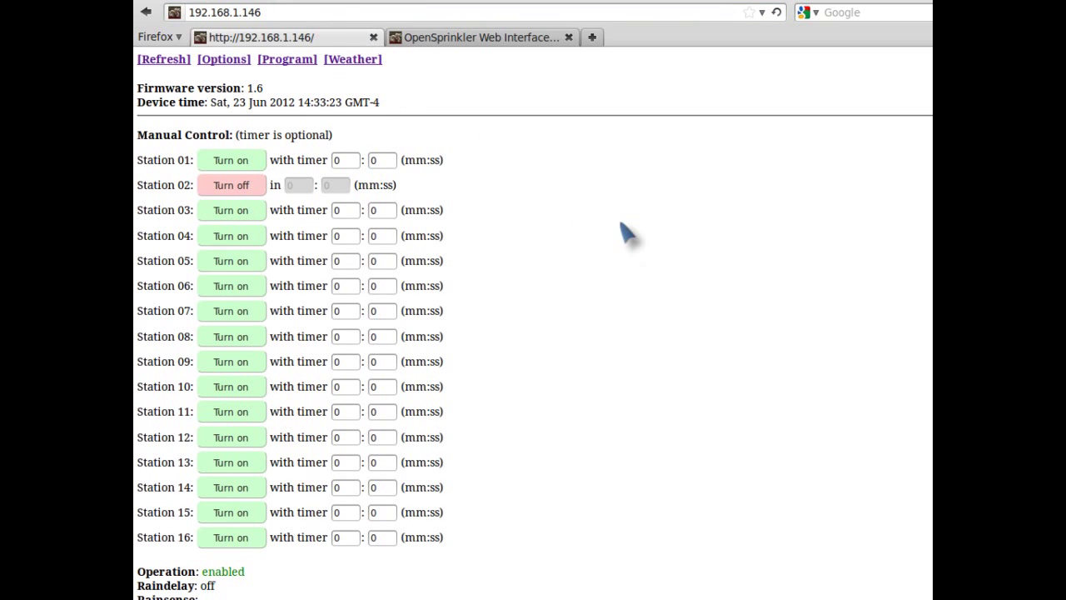
click(457, 39)
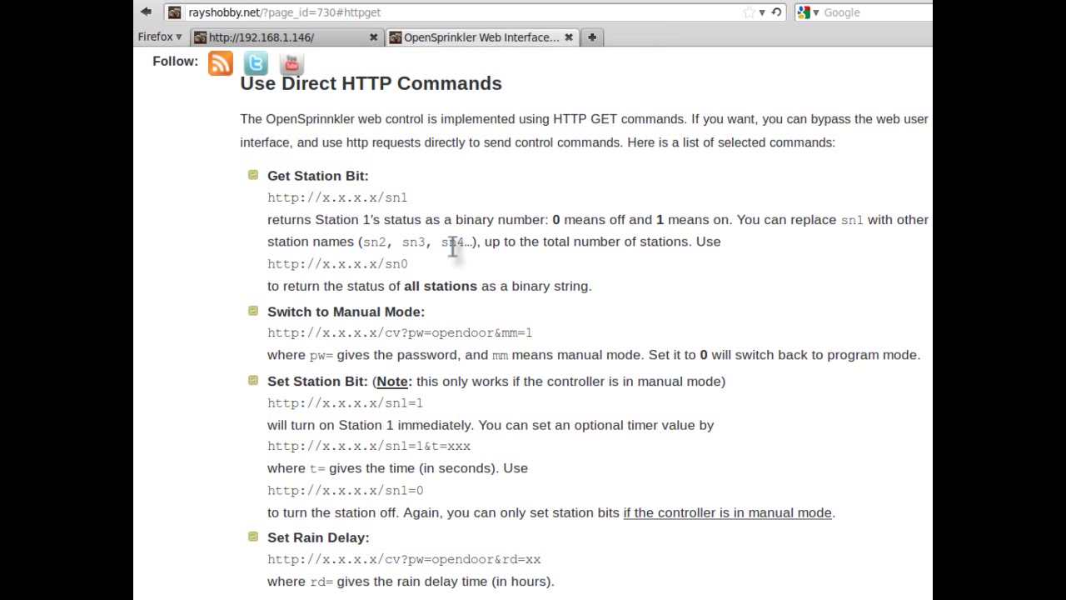
- Browse the HTTP commands page, then open the Re-Program the MCU instructions
scroll(454, 254, down, 3)
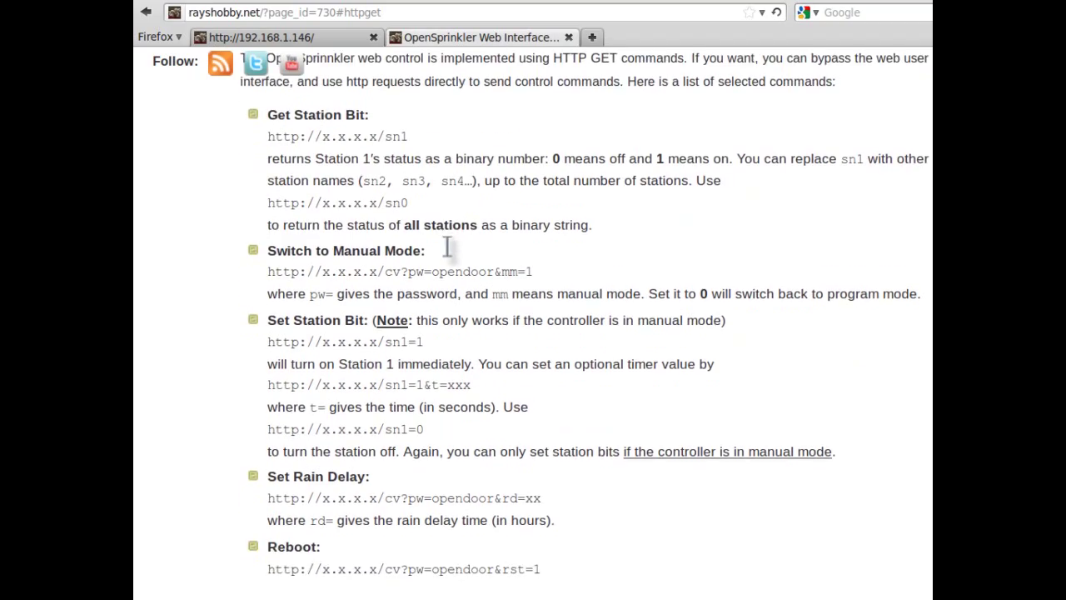
scroll(454, 258, up, 10)
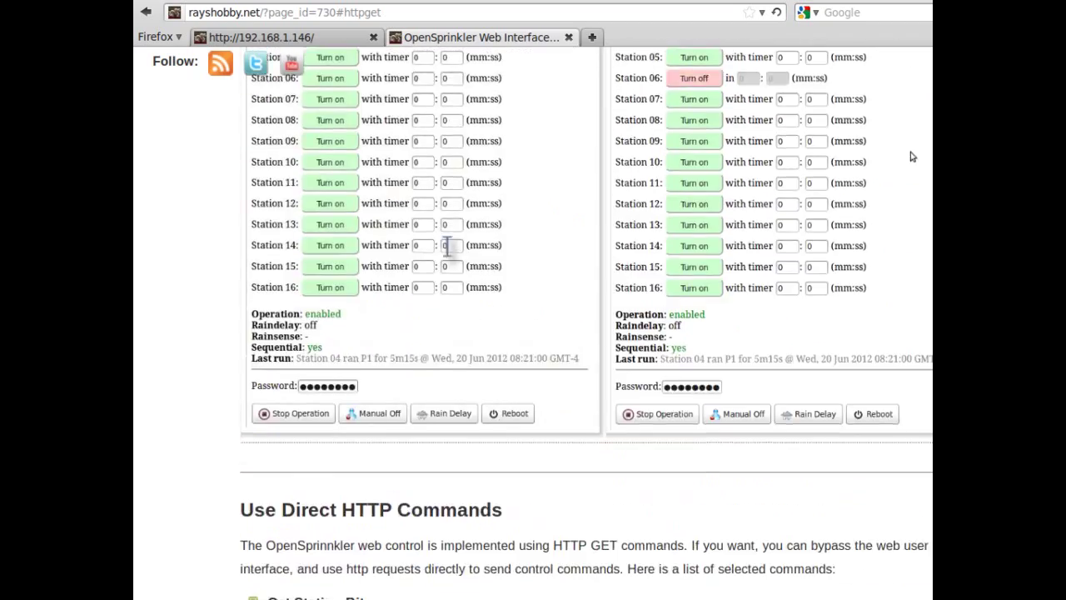
scroll(447, 246, down, 10)
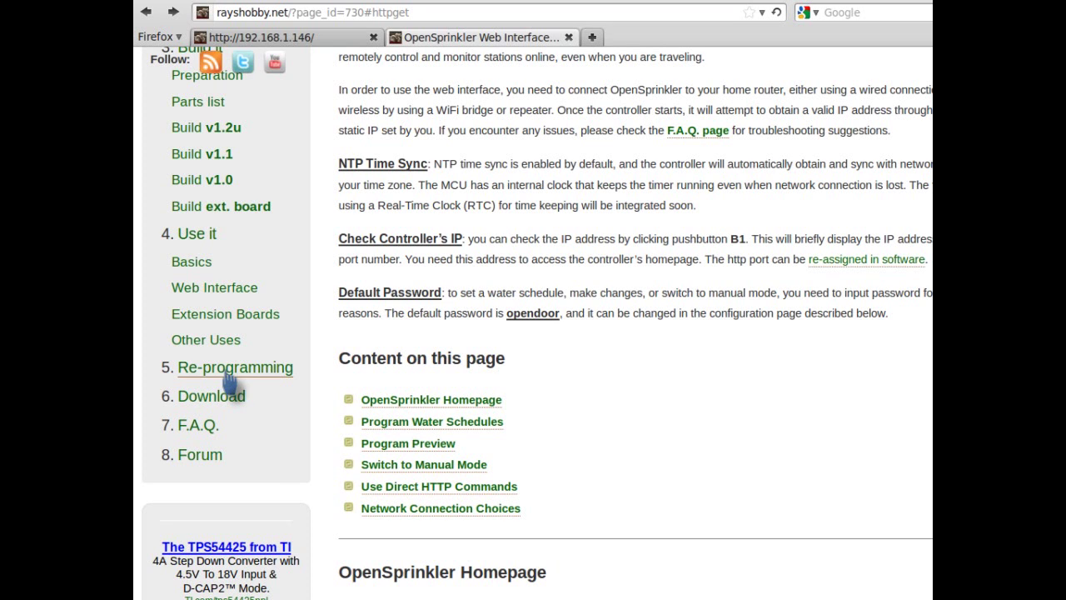
click(250, 373)
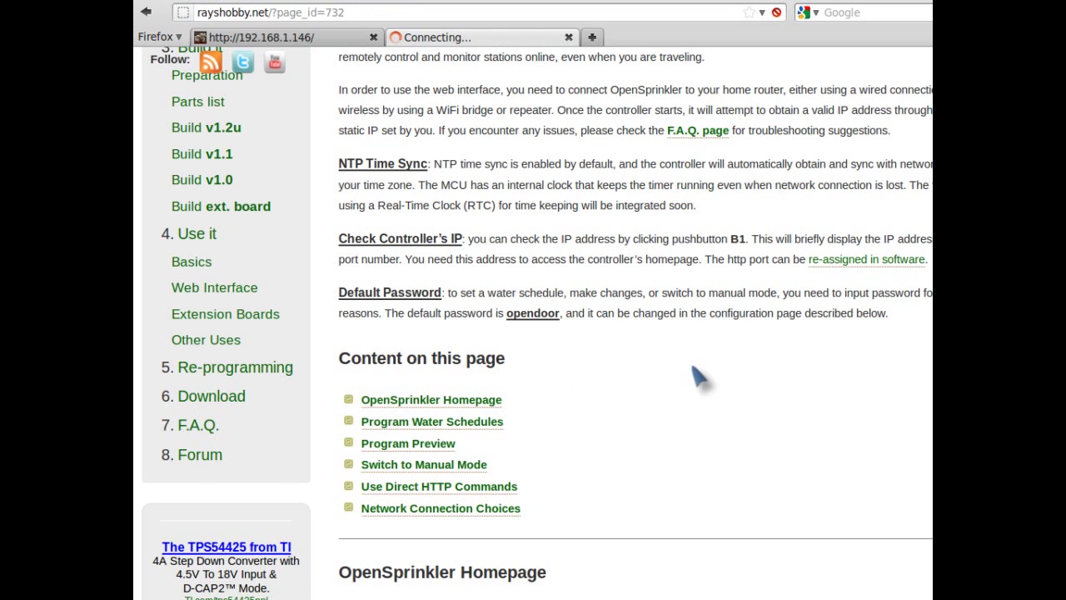
scroll(708, 371, down, 5)
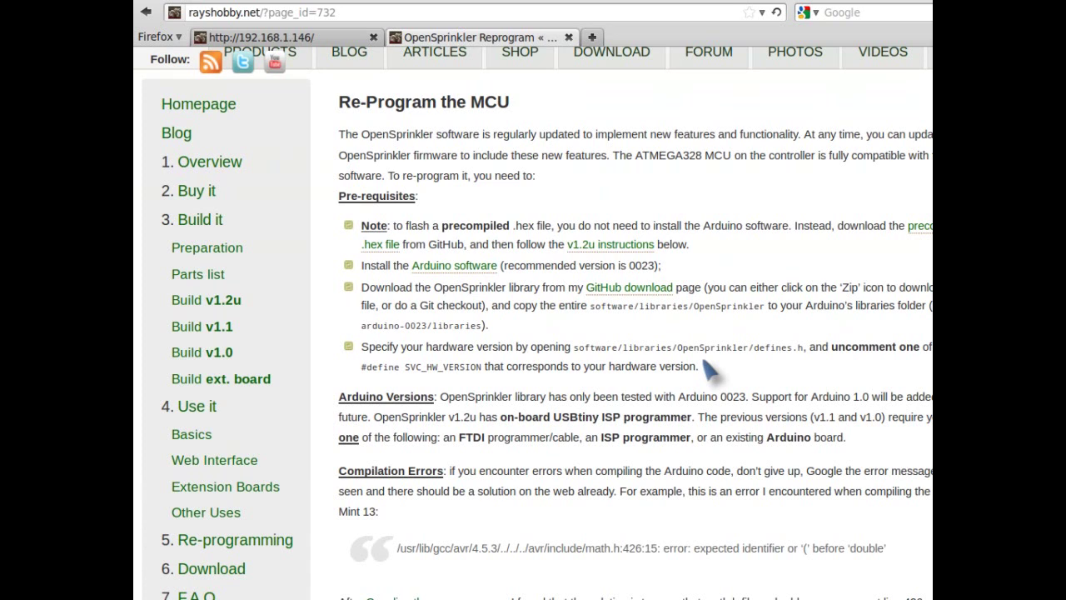